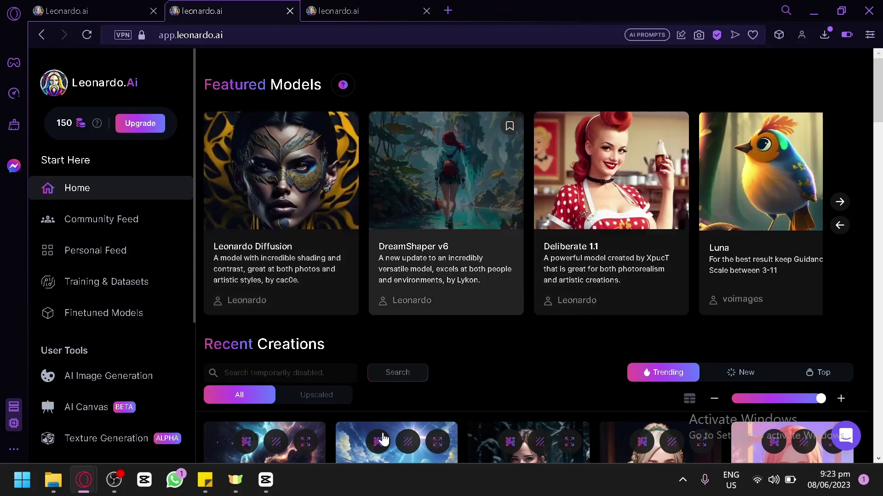
- Clear the old prompt from the AI Generation Tool's prompt box
left_click(350, 10)
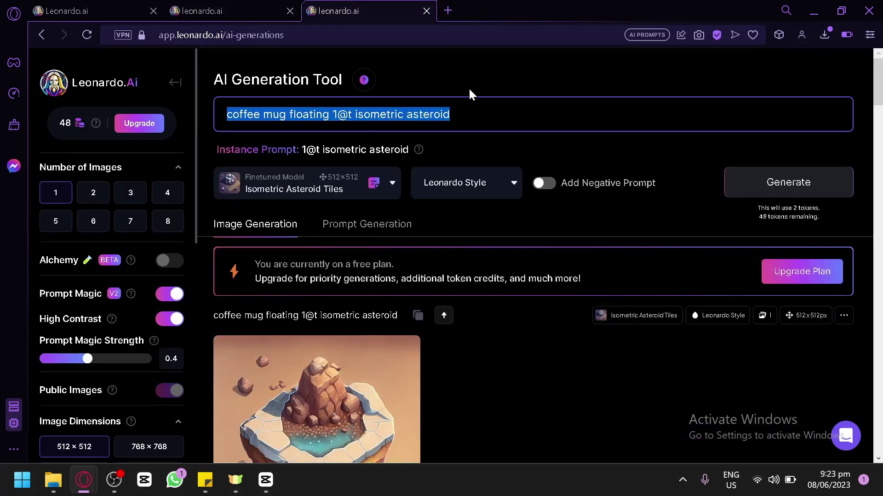
left_click(453, 114)
key("ctrl+a")
key("BackSpace")
scroll(482, 204, "down", 1)
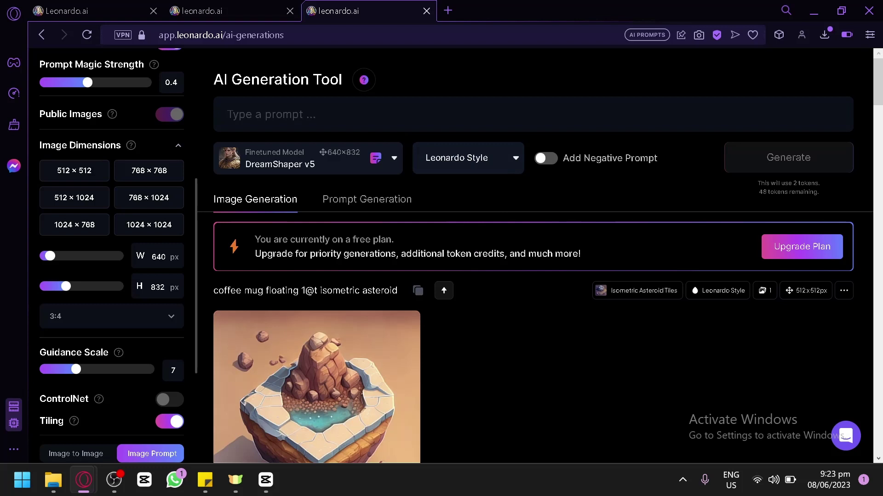
- Check the sticky-note keywords 3d, sticker and isometric, then return to Opera
mouse_move(215, 474)
left_click(229, 428)
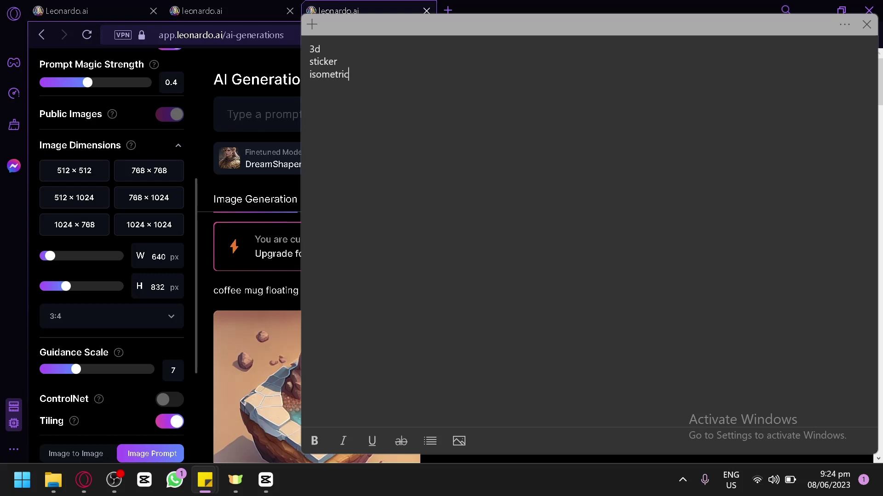
key("alt+Tab")
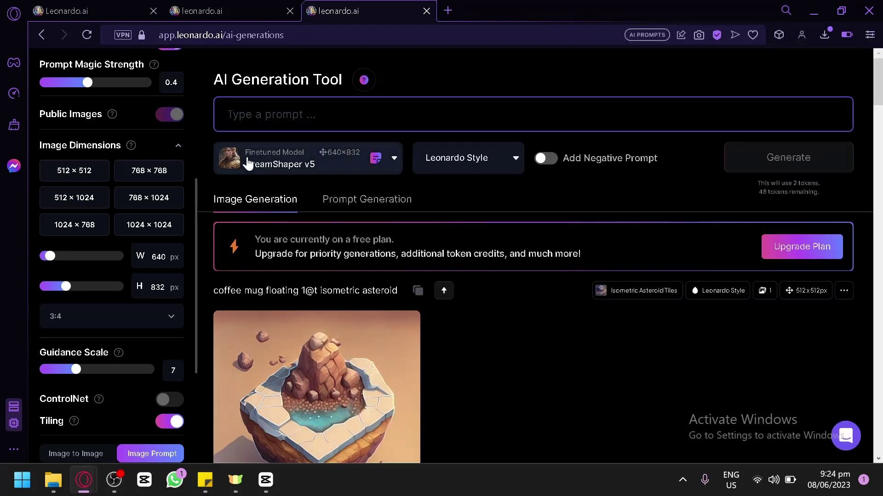
- Show the Finetuned Model list, including Isometric Asteroid Tiles and Sticker, with DreamShaper v5 still selected
left_click(346, 162)
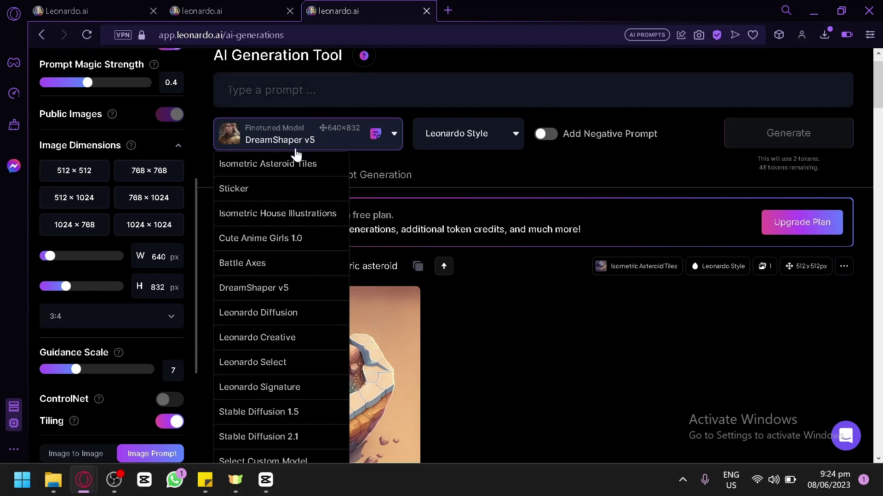
scroll(301, 205, "down", 2)
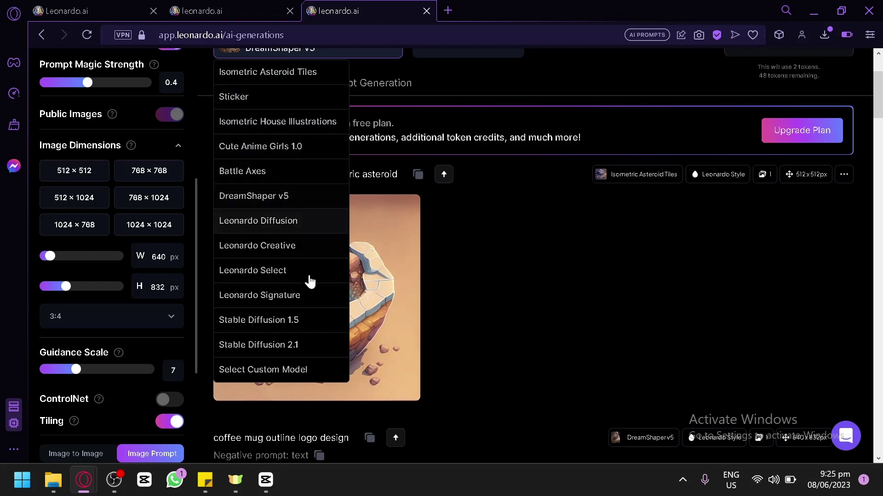
- Open the Select Custom Model gallery and browse Platform Models like Pixel Art and Isometric Fantasy
left_click(302, 367)
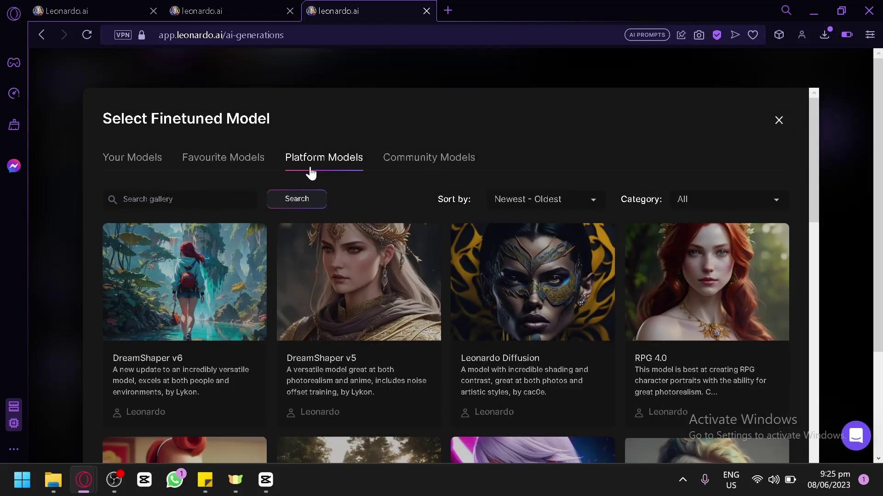
scroll(408, 212, "down", 2)
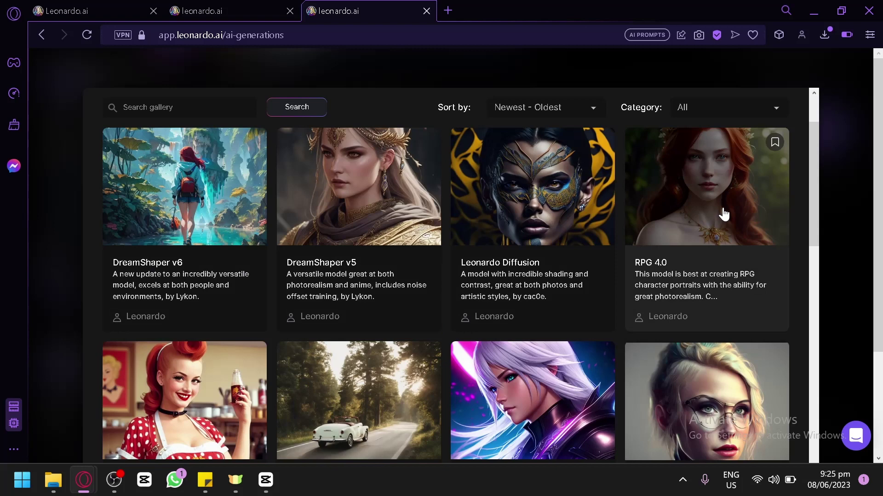
scroll(723, 212, "down", 5)
scroll(723, 213, "down", 2)
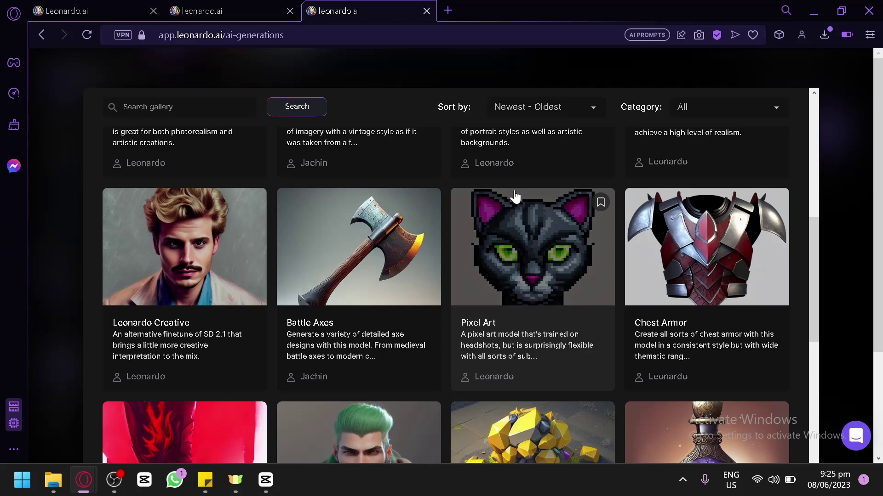
scroll(496, 296, "down", 2)
scroll(497, 296, "down", 8)
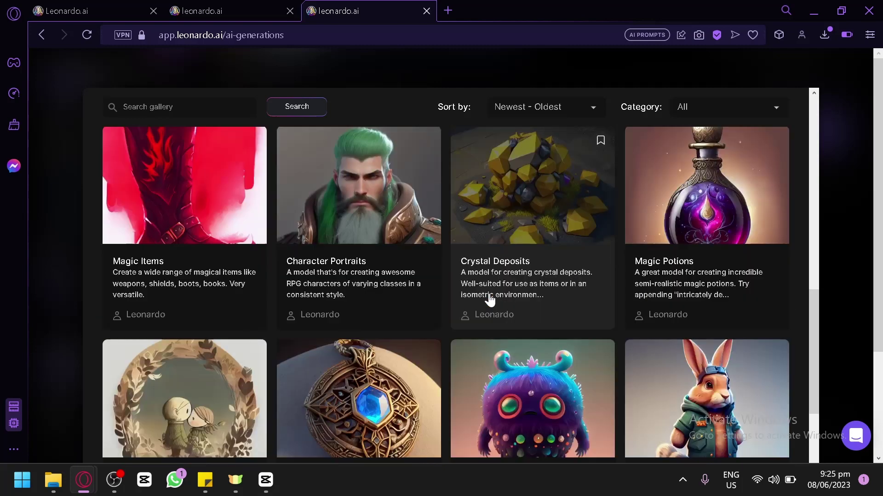
scroll(511, 247, "up", 8)
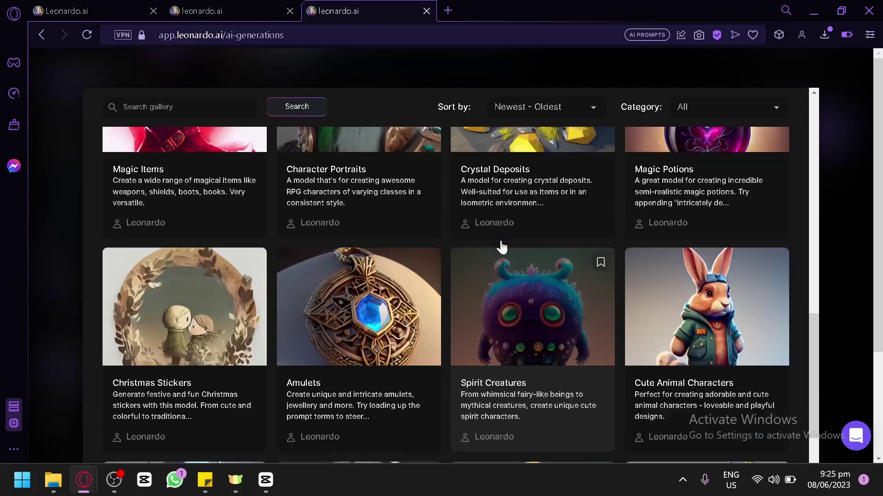
scroll(501, 247, "down", 8)
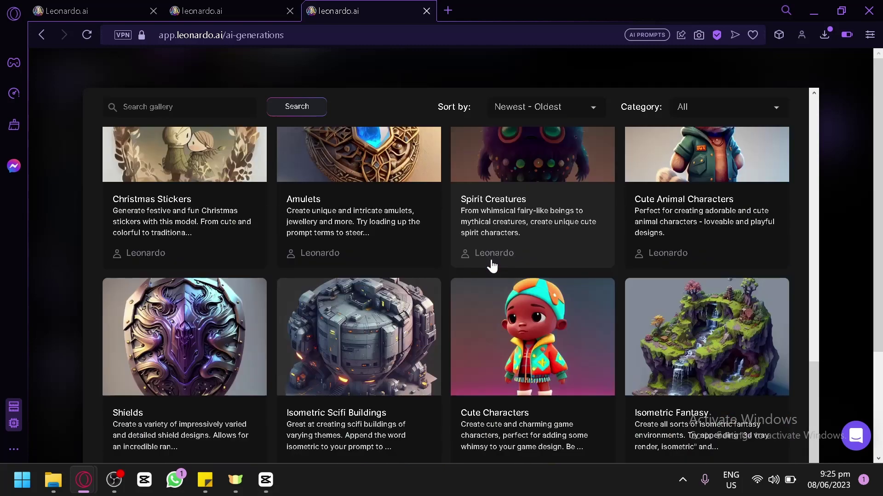
scroll(495, 241, "up", 15)
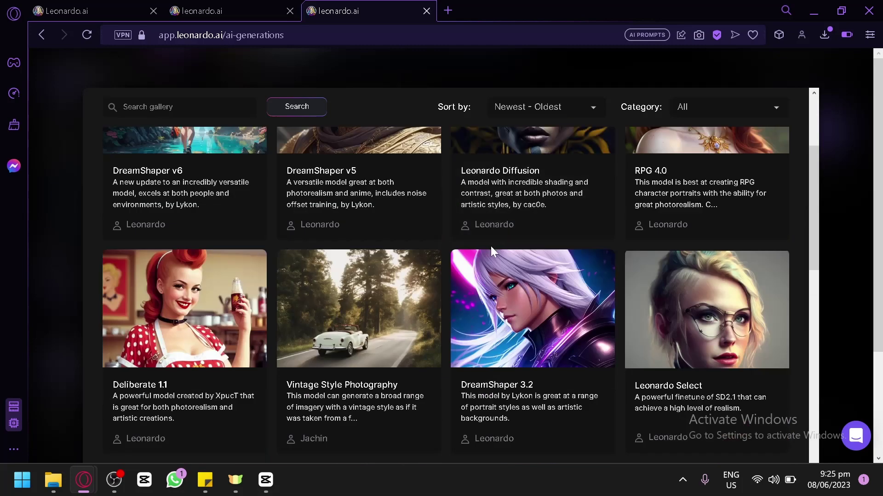
scroll(490, 246, "down", 14)
scroll(488, 257, "down", 1)
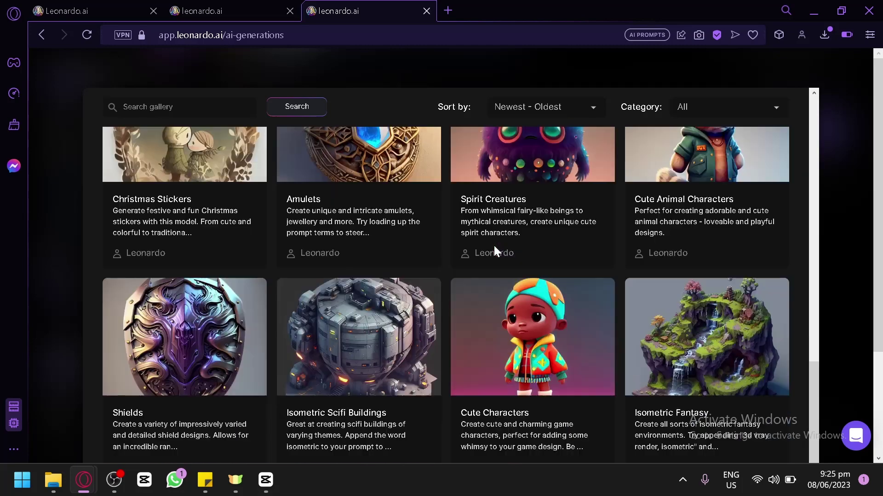
- Finish scrolling the platform models, glance at Community Models, then return to Platform Models
scroll(494, 251, "down", 4)
scroll(493, 251, "down", 2)
scroll(493, 251, "up", 8)
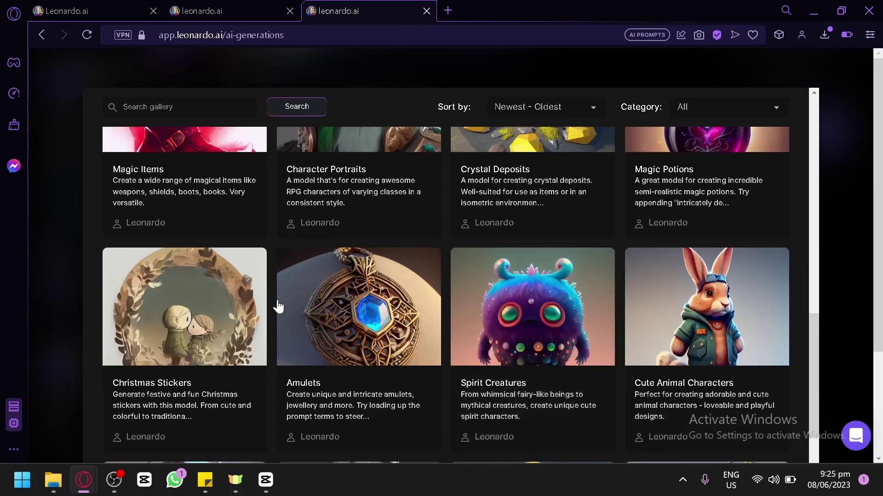
scroll(211, 282, "down", 4)
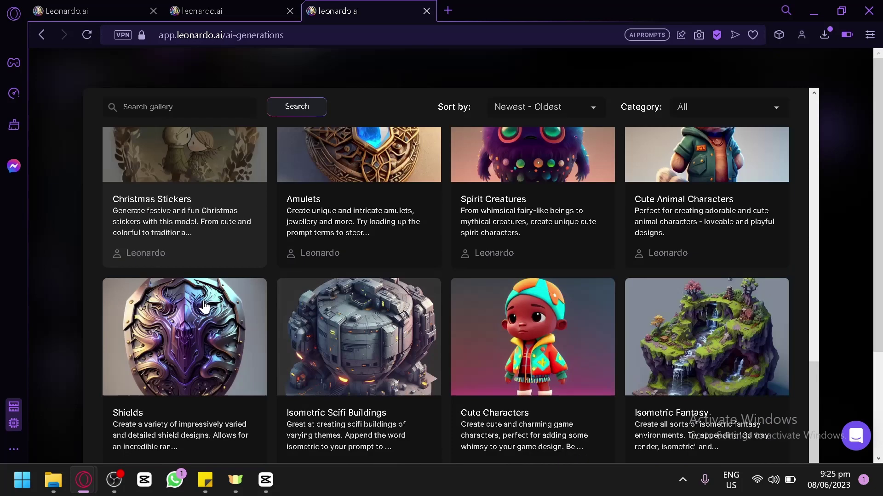
scroll(205, 249, "down", 6)
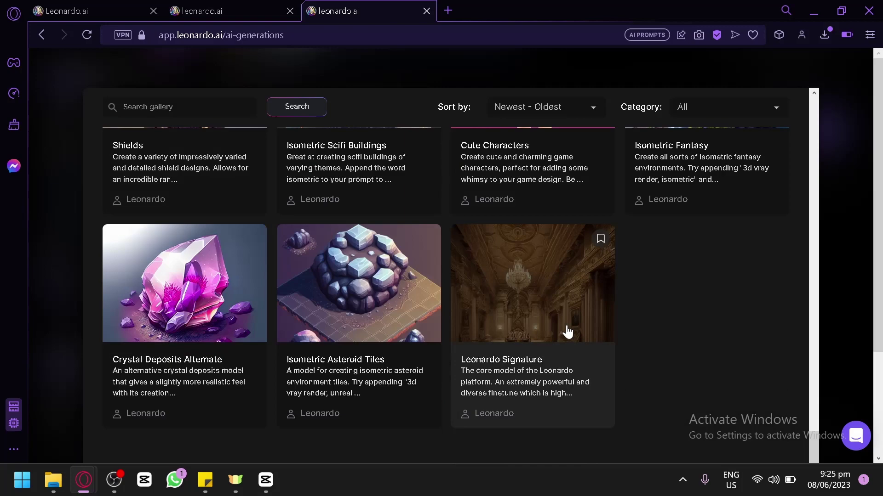
scroll(567, 329, "down", 2)
scroll(686, 277, "up", 11)
scroll(686, 276, "up", 10)
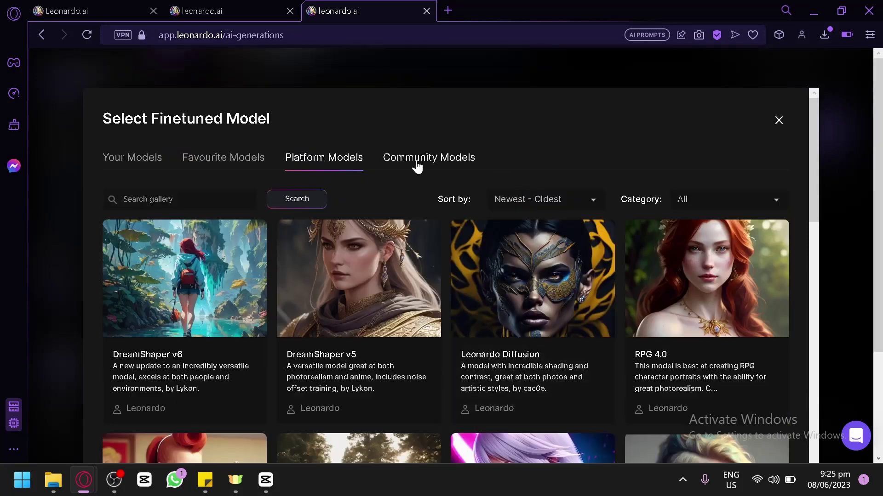
left_click(417, 166)
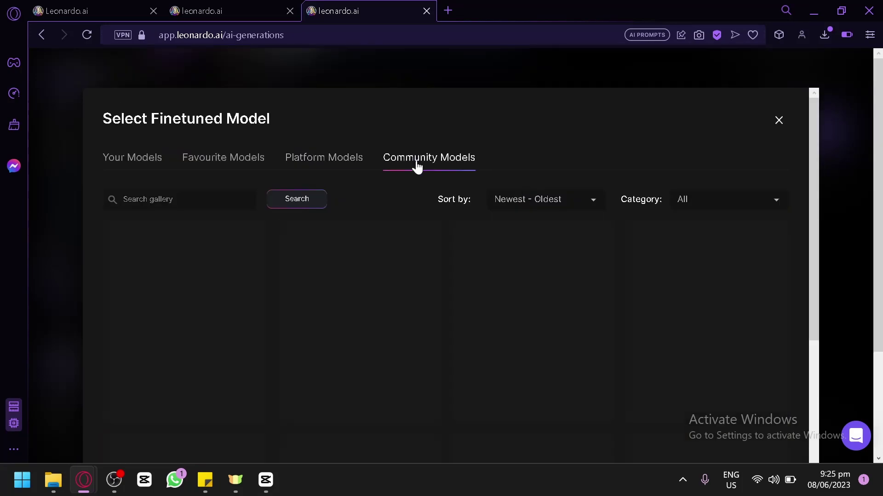
left_click(330, 155)
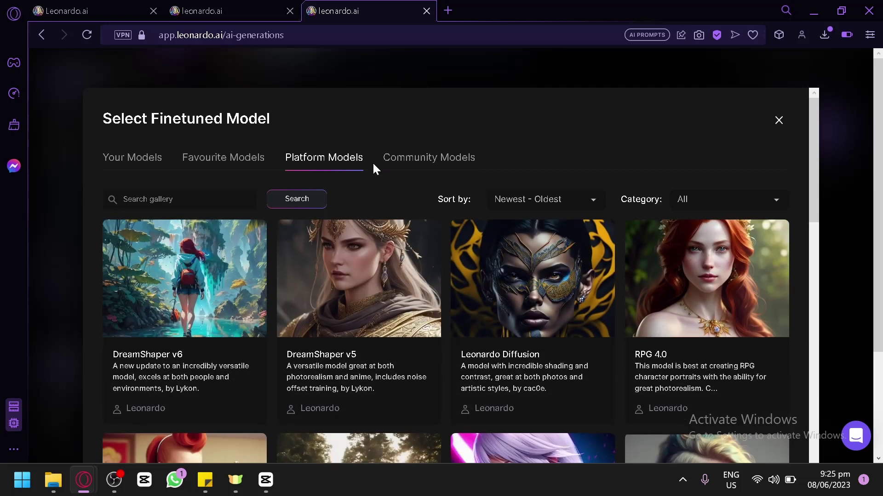
- Close the model gallery and copy the keyword '3d' from the sticky note
left_click(777, 126)
scroll(547, 255, "up", 3)
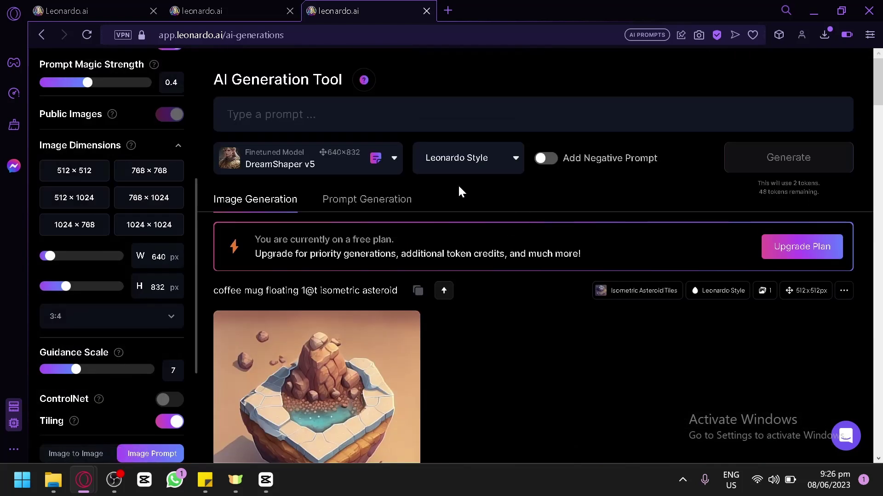
left_click(322, 115)
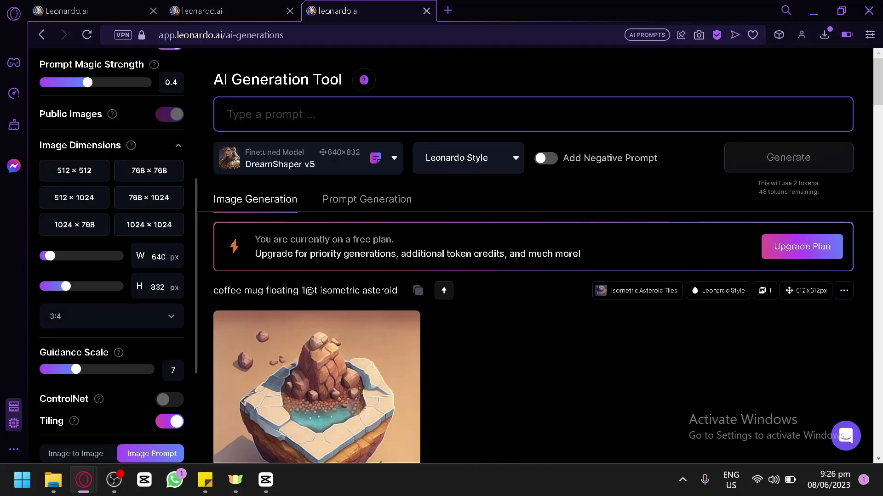
mouse_move(205, 480)
left_click(256, 420)
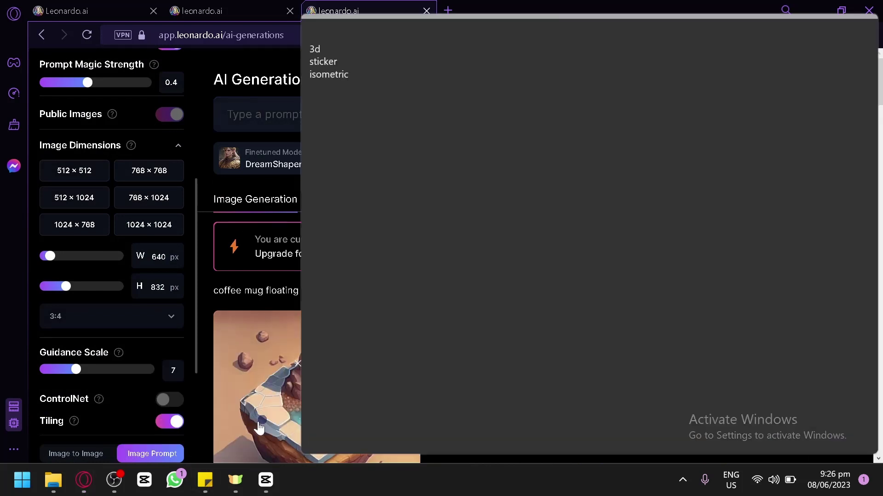
double_click(327, 50)
key("ctrl+c")
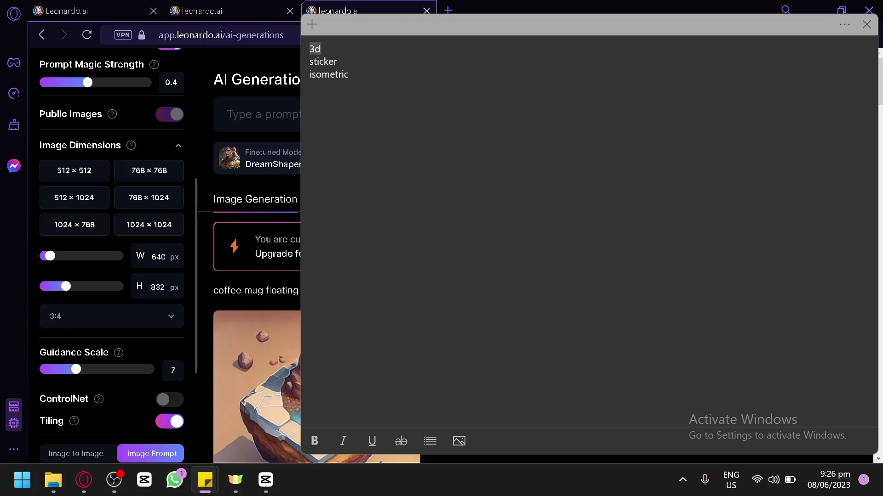
key("alt+Tab")
- Generate a DreamShaper v5 image from the prompt '3d coffee mug floating'
key("ctrl+v")
type("coff")
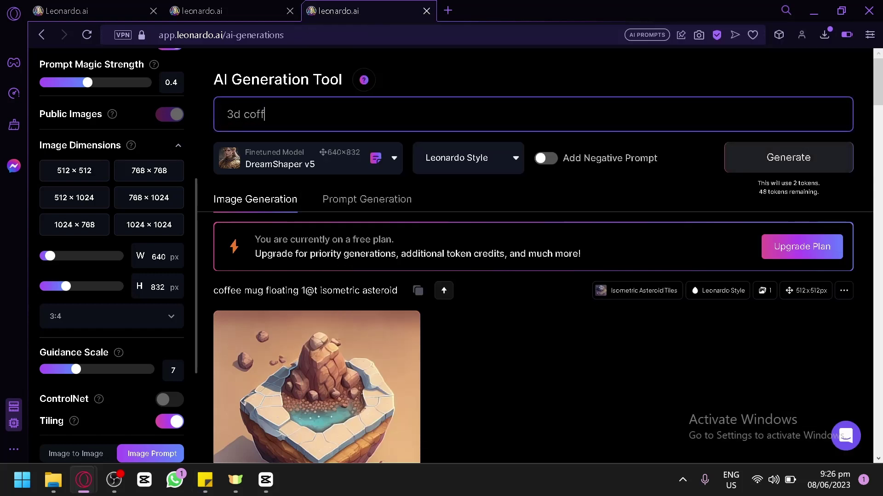
type("ee mug floating")
key("Return")
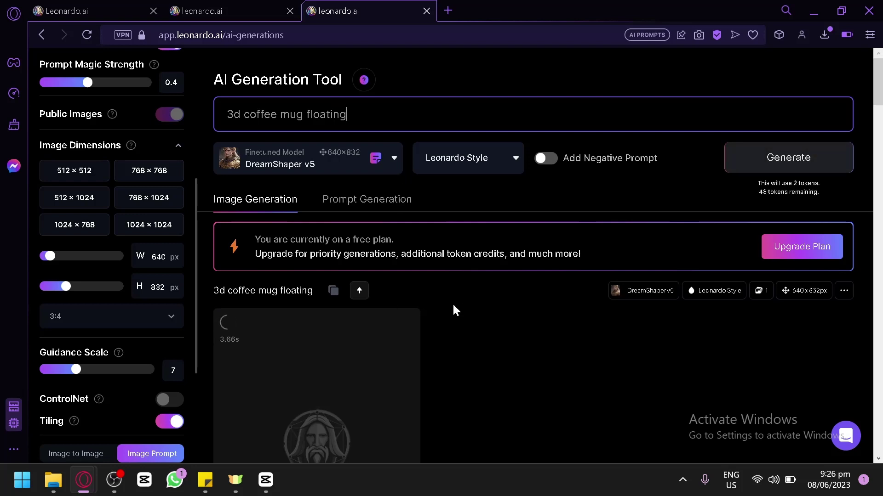
scroll(451, 303, "down", 2)
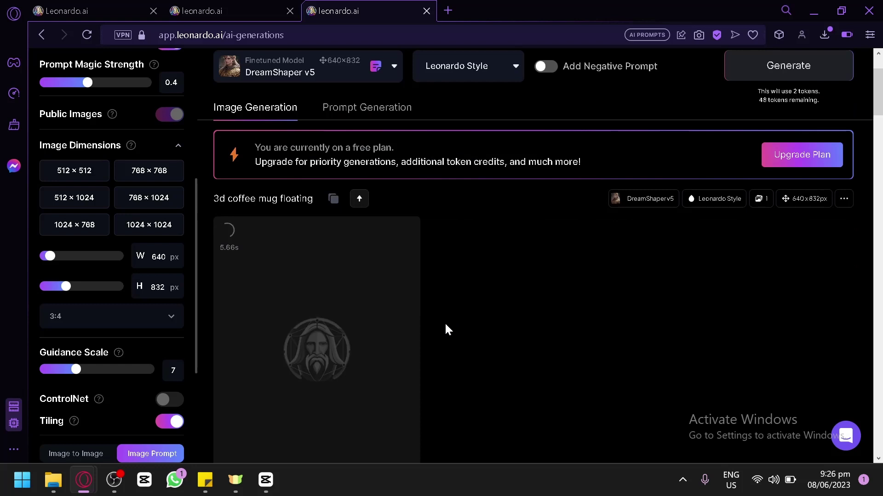
scroll(448, 319, "up", 2)
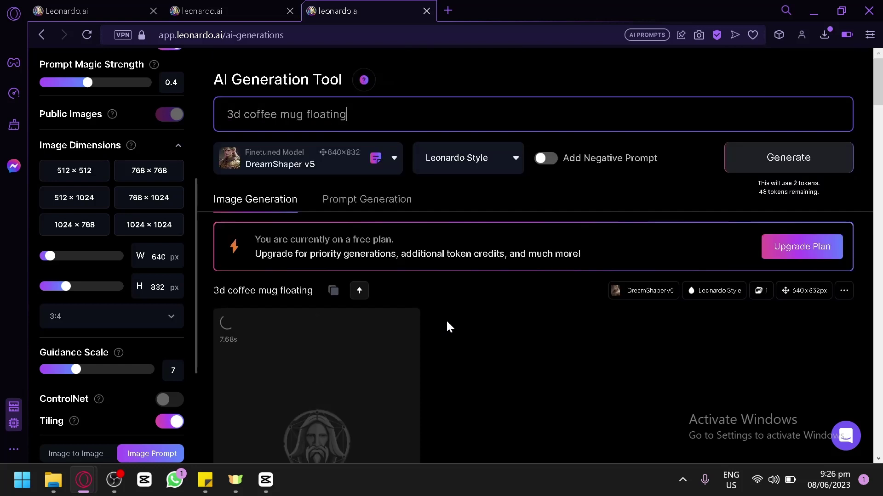
scroll(184, 251, "up", 6)
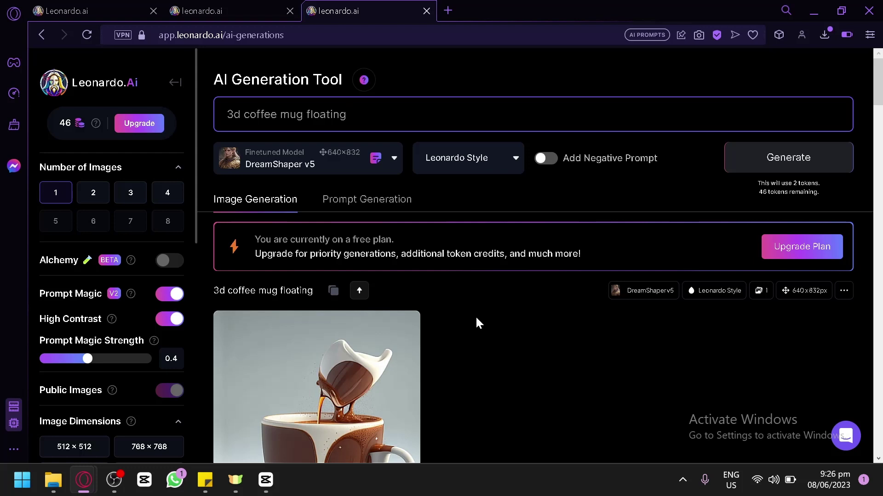
scroll(478, 318, "down", 6)
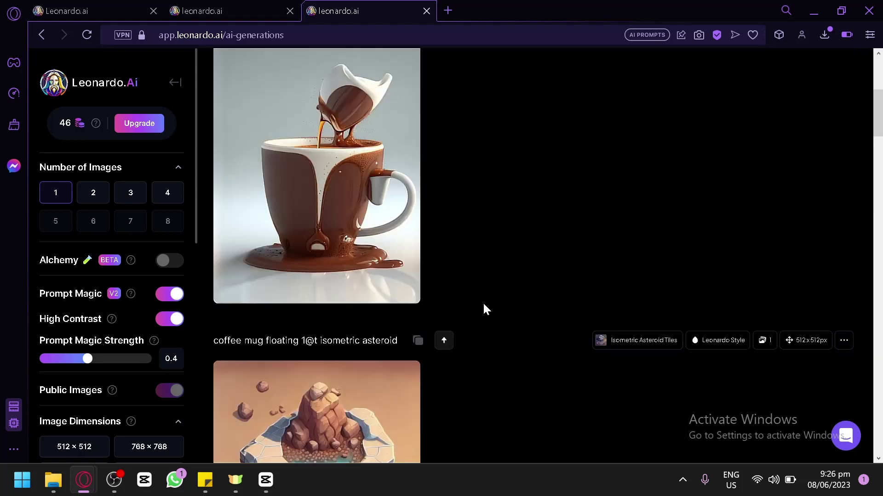
scroll(482, 302, "up", 2)
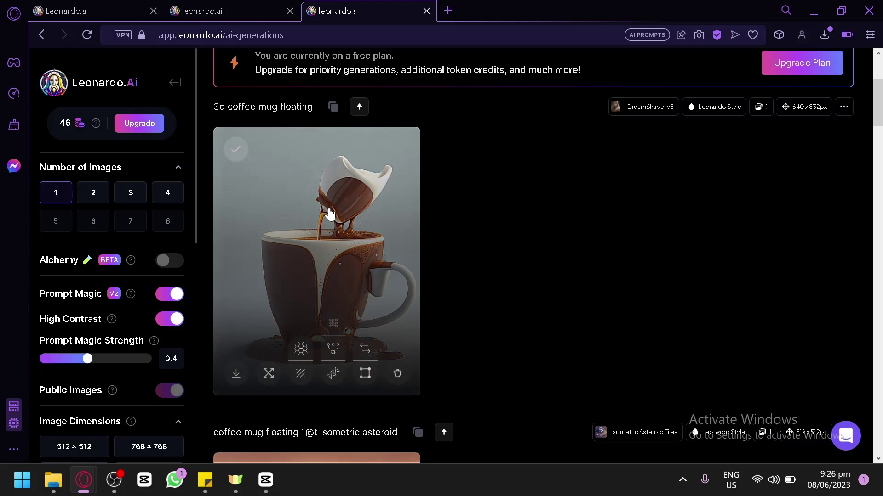
left_click_drag(207, 108, 225, 107)
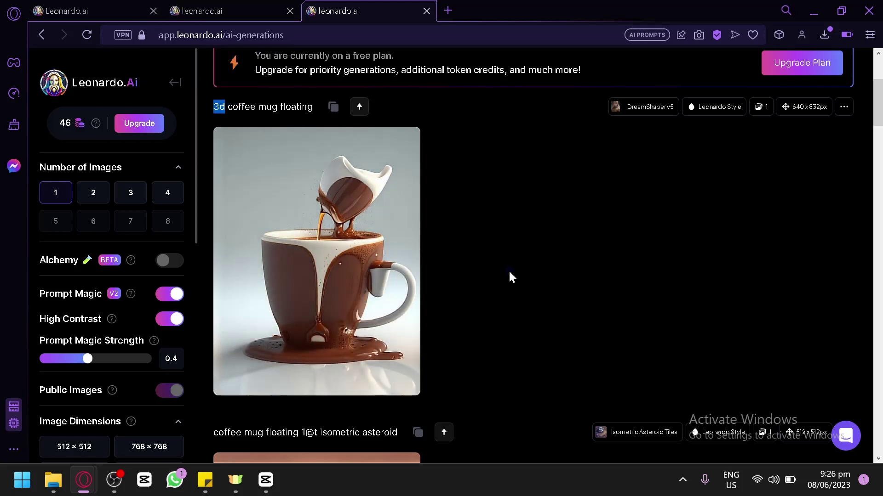
left_click(508, 270)
mouse_move(402, 258)
scroll(491, 214, "up", 4)
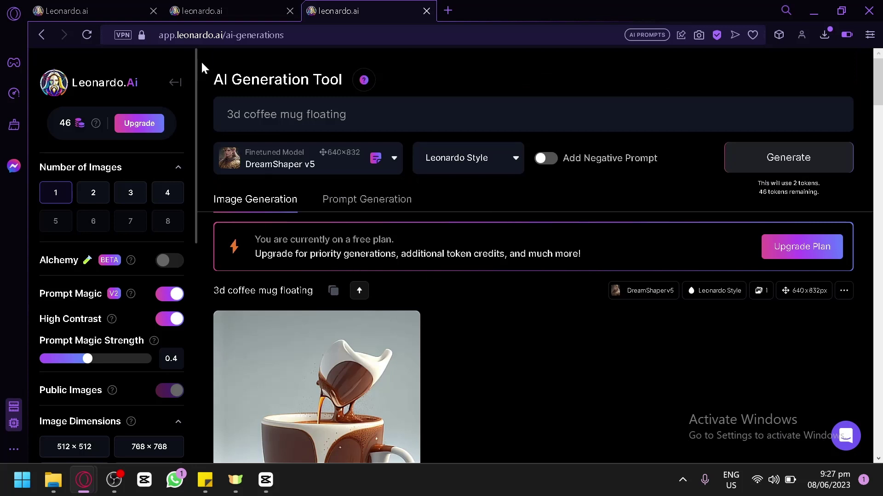
double_click(233, 114)
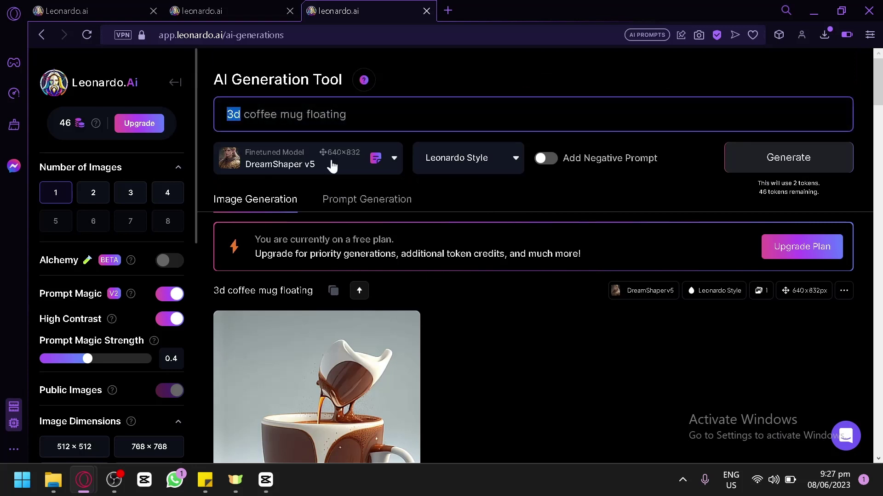
left_click(587, 320)
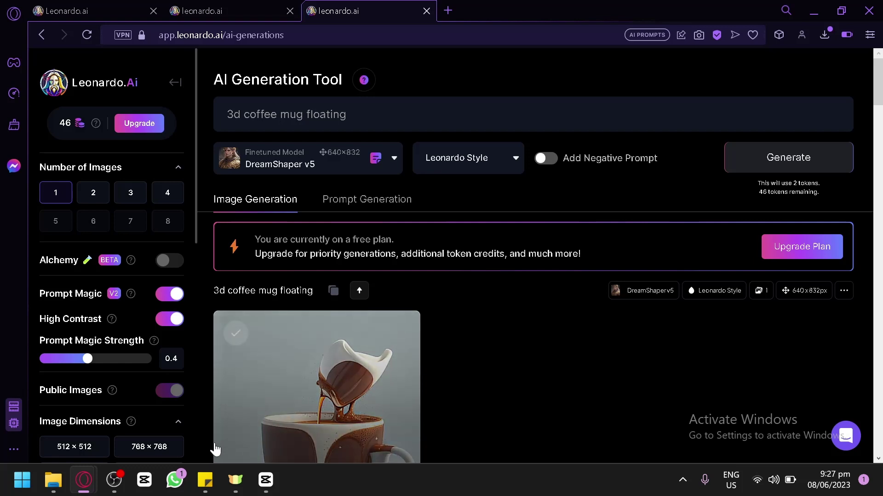
- Replace '3d' at the start of the prompt with 'sticker' copied from the sticky note
mouse_move(205, 480)
left_click(247, 425)
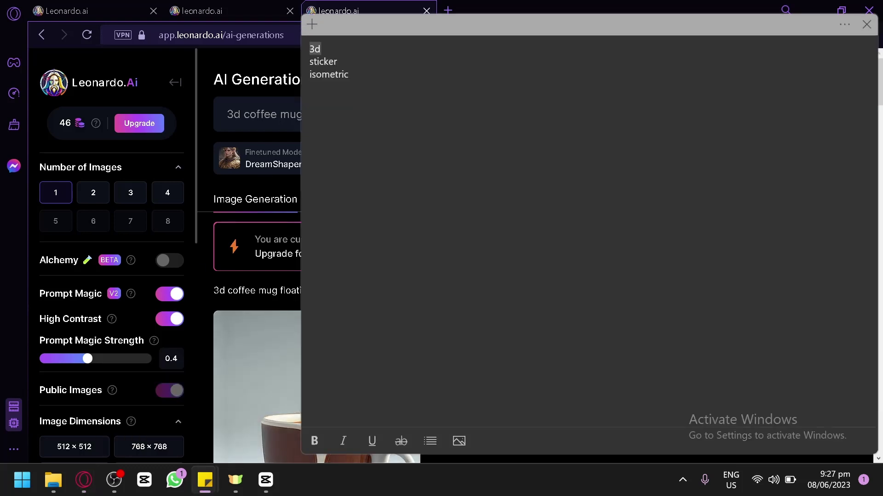
double_click(324, 61)
key("ctrl+c")
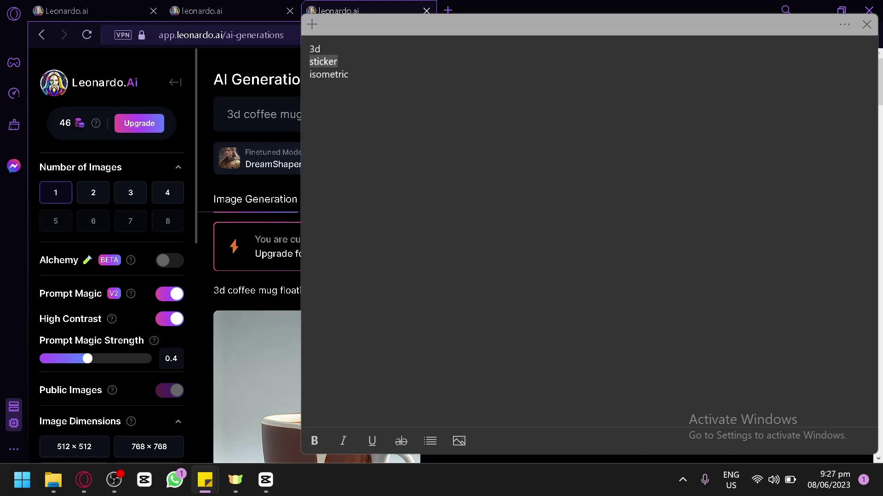
left_click(263, 114)
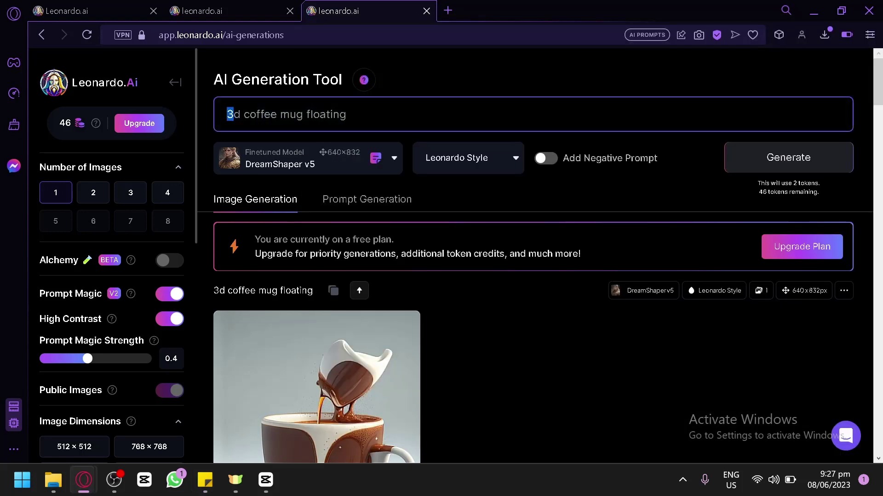
double_click(232, 114)
key("ctrl+v")
- Switch to the Sticker model and generate a 512×512 cream-topped coffee cup image
left_click(287, 157)
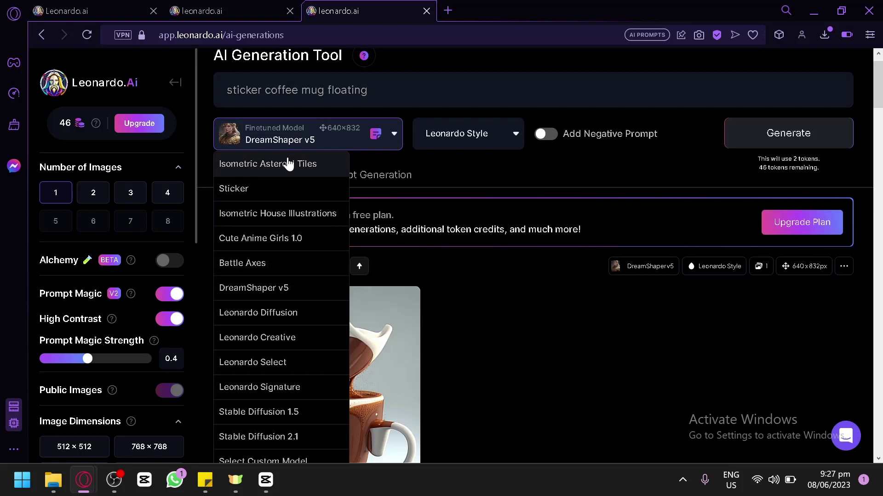
left_click(283, 189)
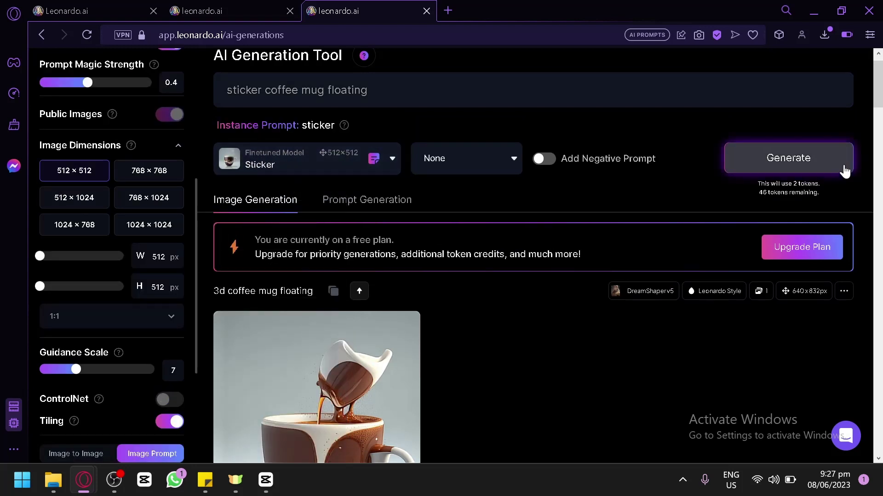
left_click(820, 159)
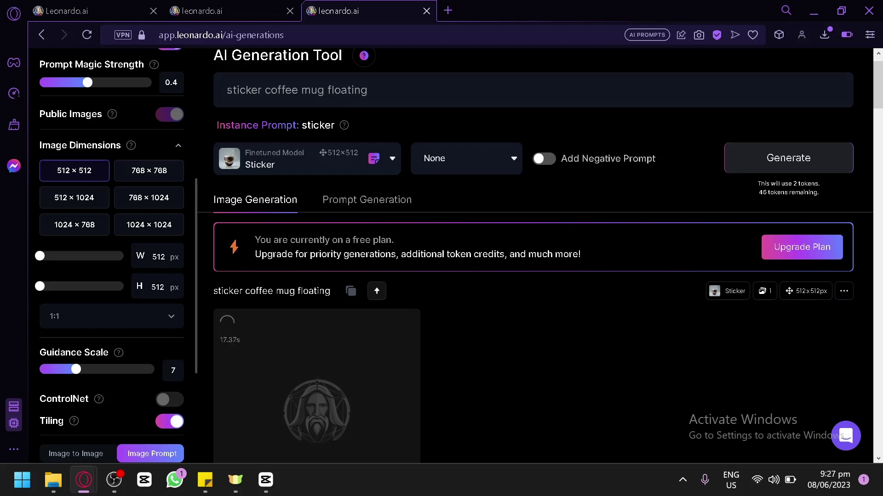
left_click(448, 94)
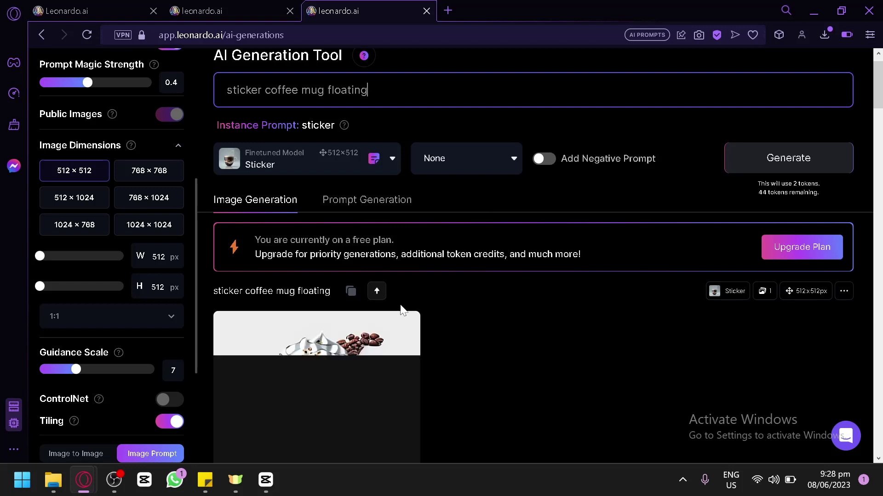
scroll(421, 311, "down", 2)
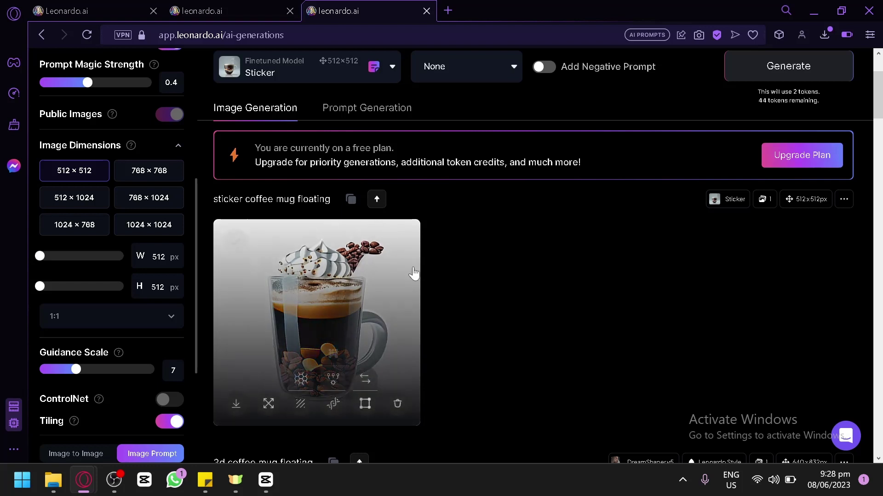
scroll(564, 300, "up", 3)
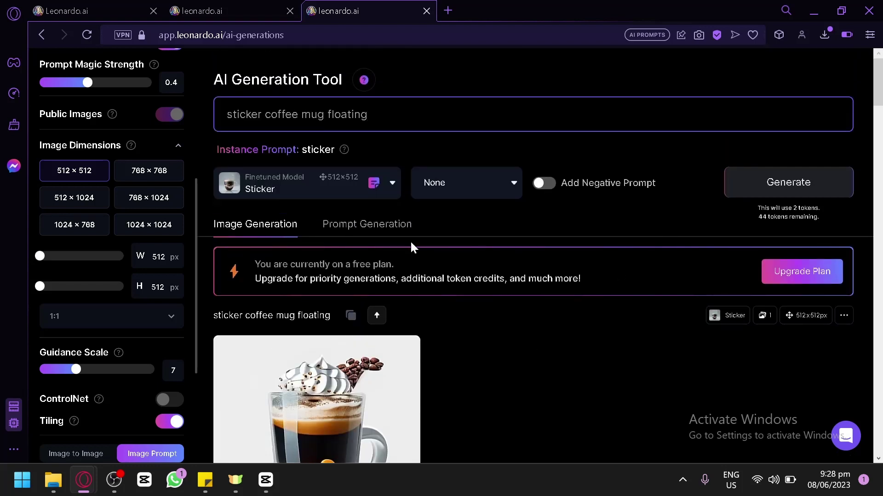
scroll(143, 164, "up", 5)
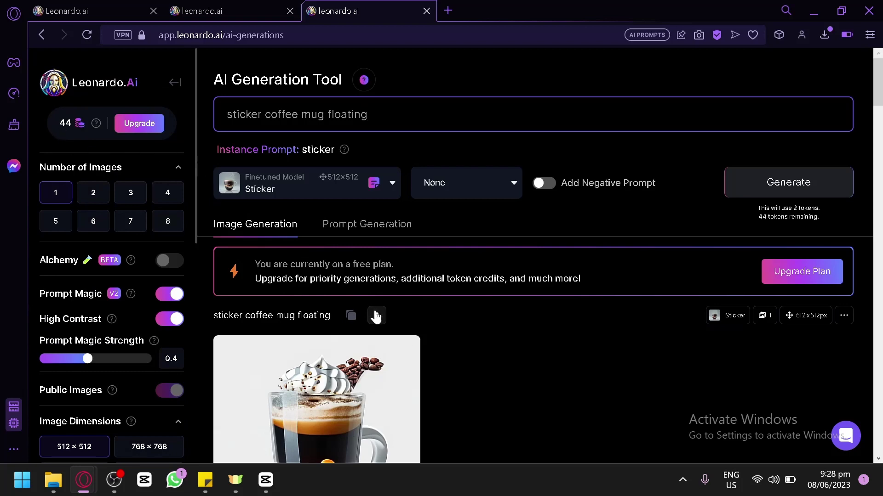
scroll(368, 304, "down", 2)
scroll(432, 348, "up", 2)
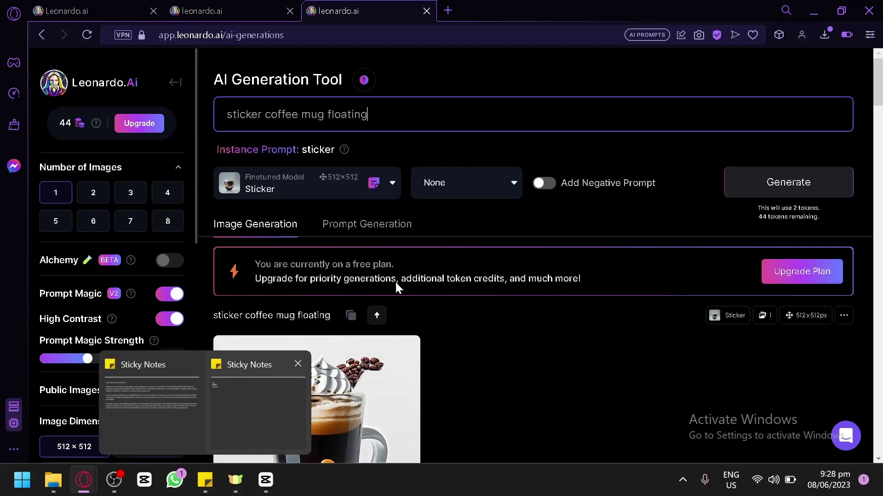
left_click_drag(368, 114, 217, 118)
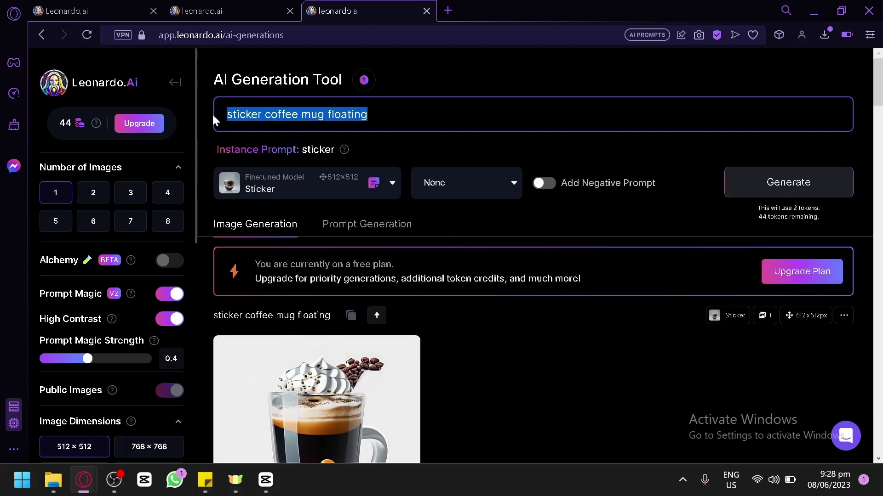
- Switch to Isometric House Illustrations and generate 'isometric coffee house' at 768×768
left_click(290, 191)
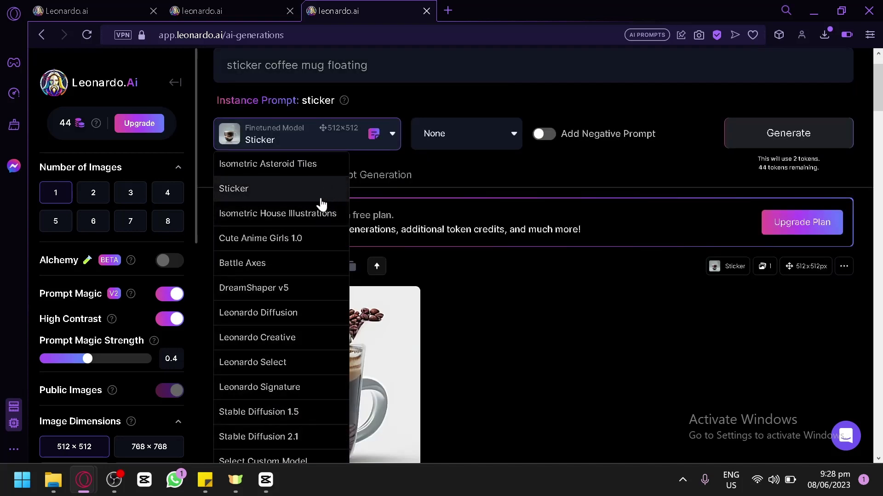
left_click(316, 217)
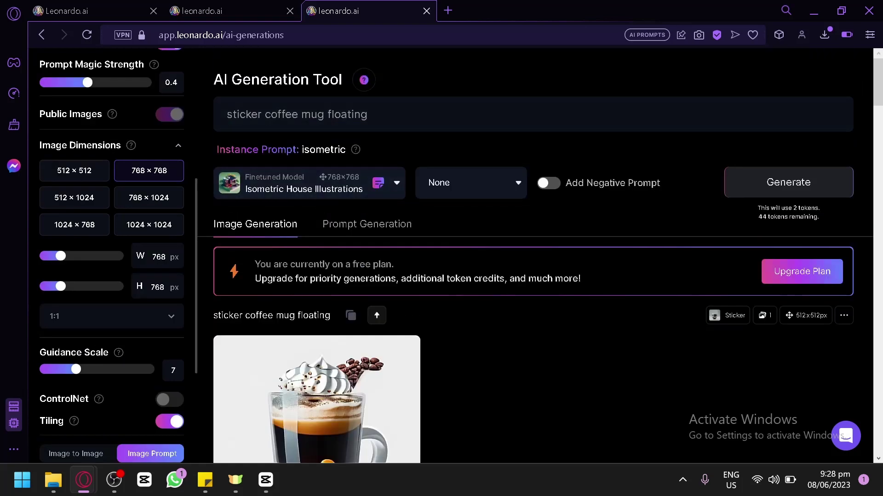
triple_click(345, 114)
type("isometric")
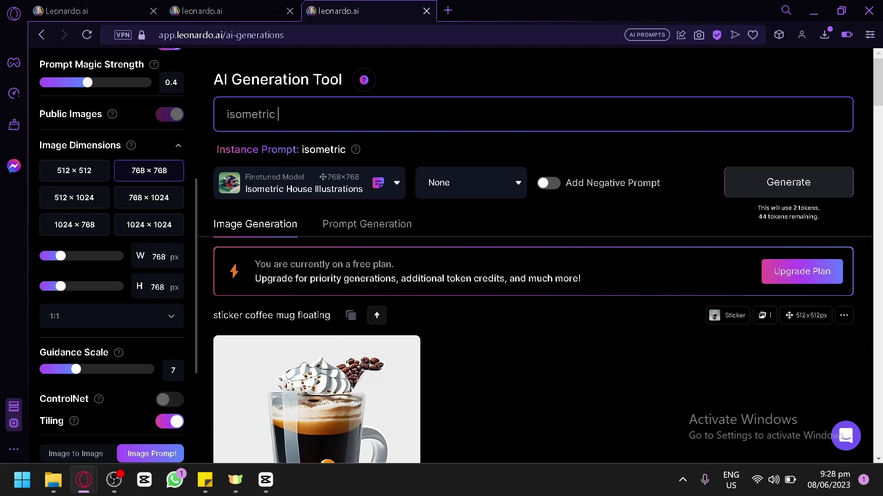
type(" coffee house")
key("Return")
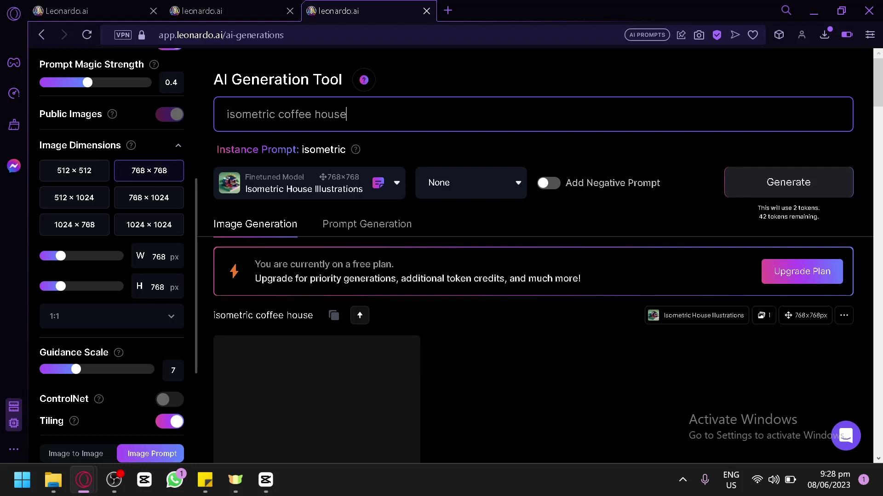
- View the finished isometric coffee house image full size, then close it
scroll(374, 345, "down", 4)
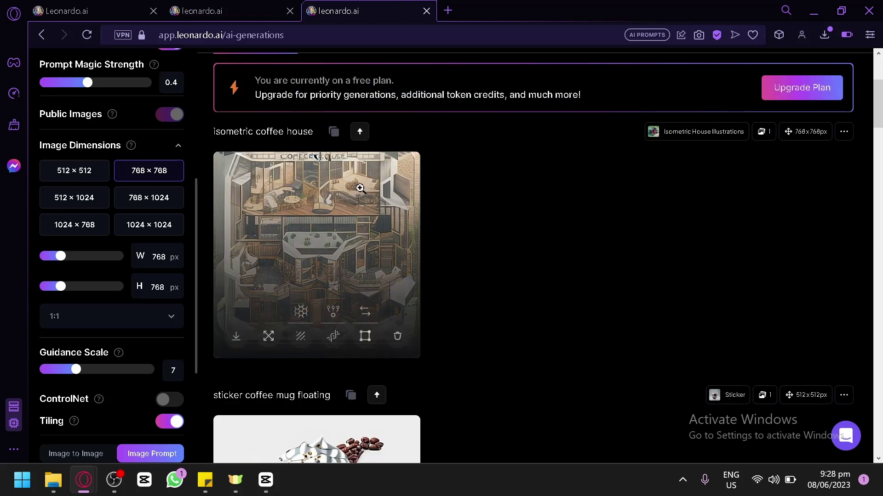
left_click(368, 187)
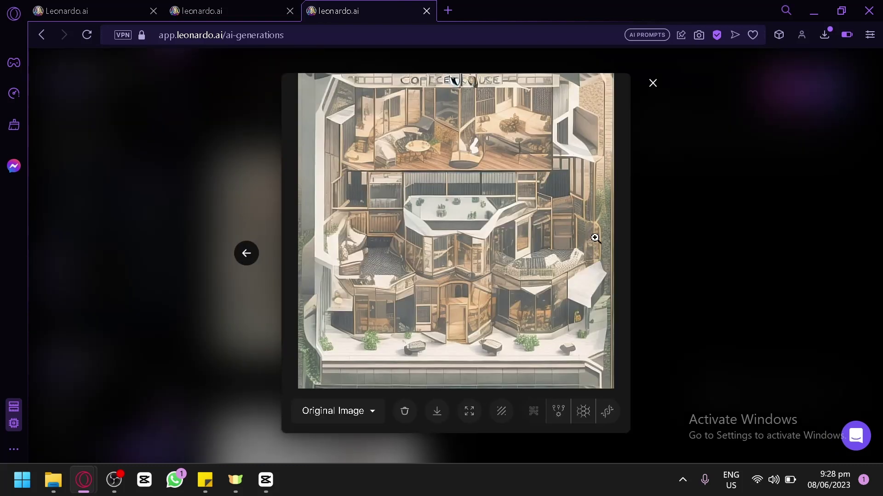
left_click(706, 252)
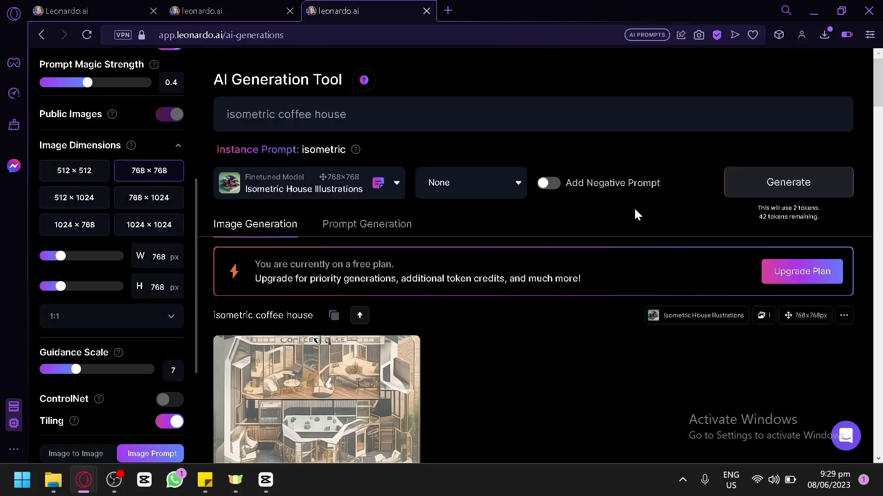
scroll(637, 211, "down", 1)
scroll(640, 211, "up", 1)
- Generate another isometric coffee house image and inspect it full size
left_click(794, 193)
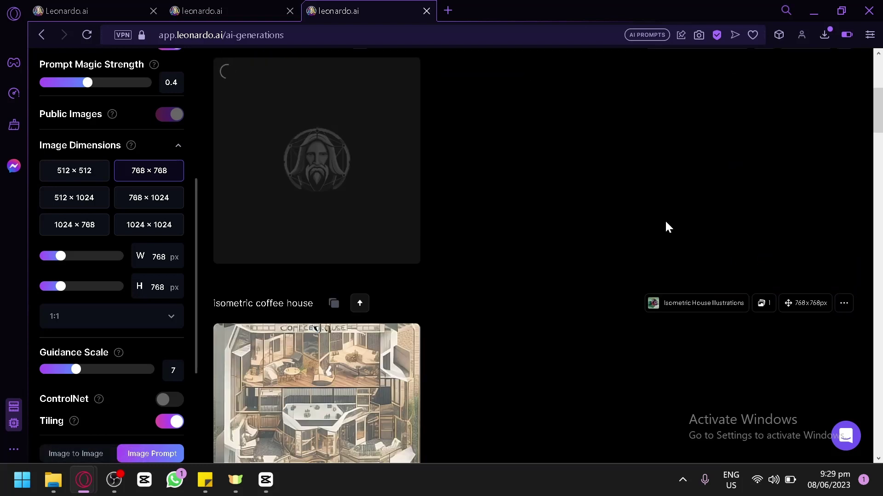
scroll(664, 219, "down", 15)
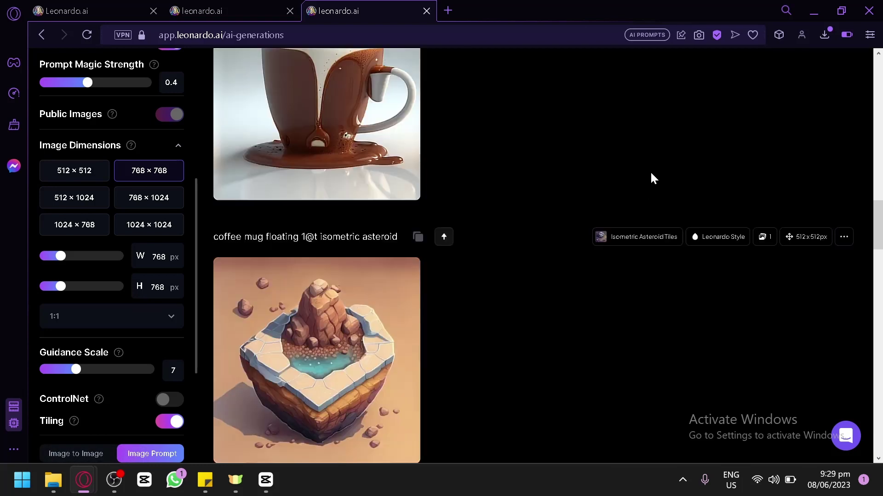
scroll(650, 170, "down", 6)
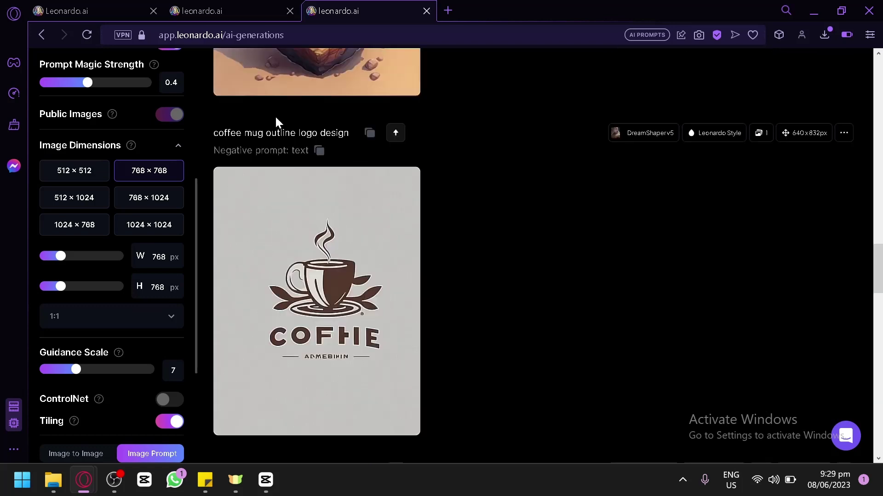
scroll(538, 262, "down", 15)
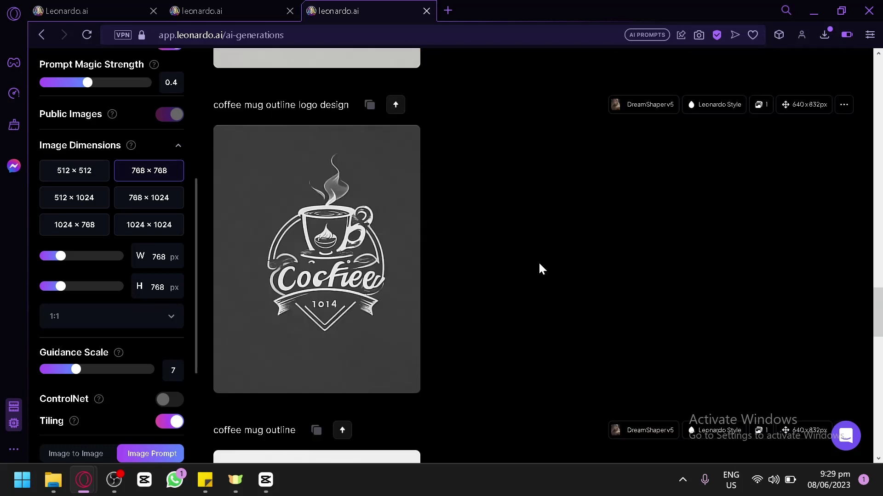
scroll(547, 216, "up", 20)
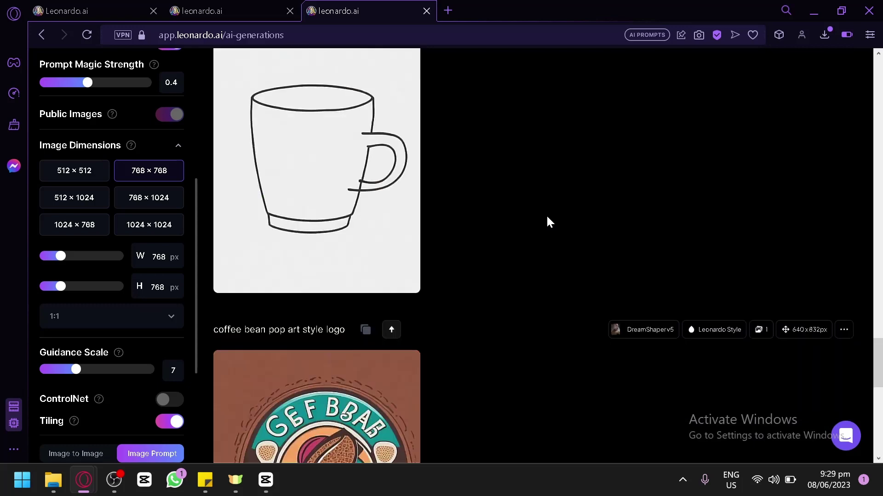
scroll(590, 216, "up", 10)
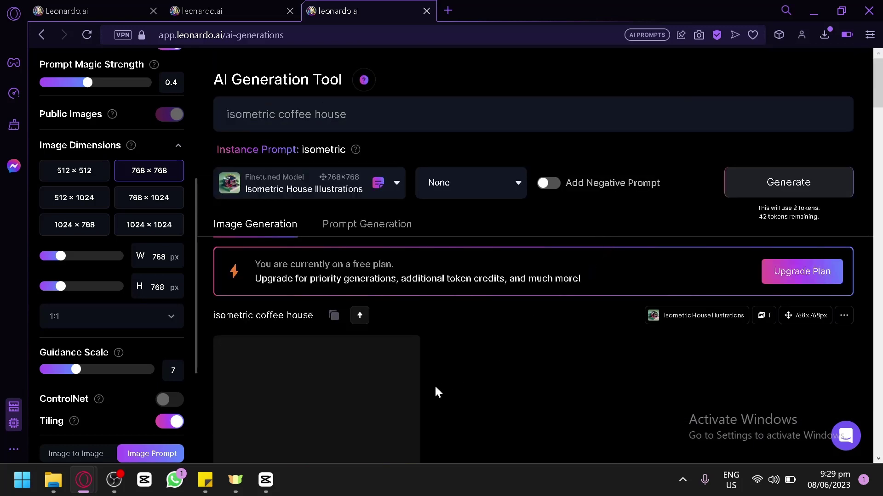
scroll(540, 282, "down", 4)
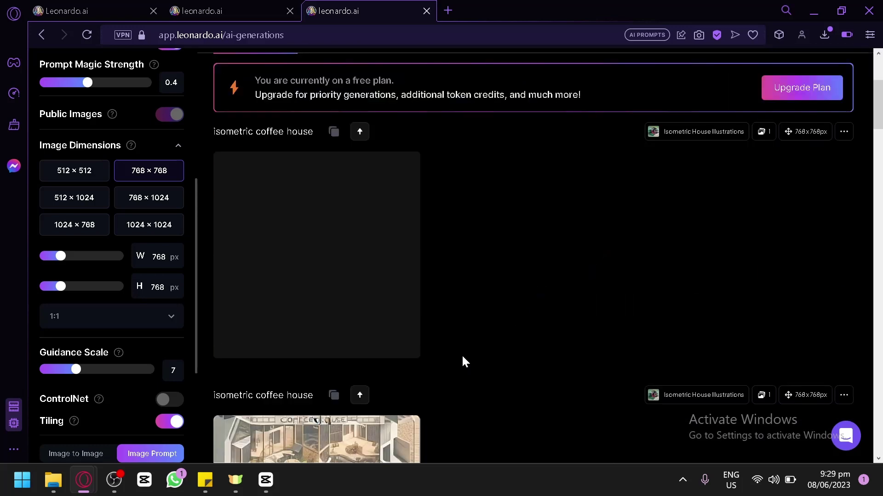
left_click(386, 221)
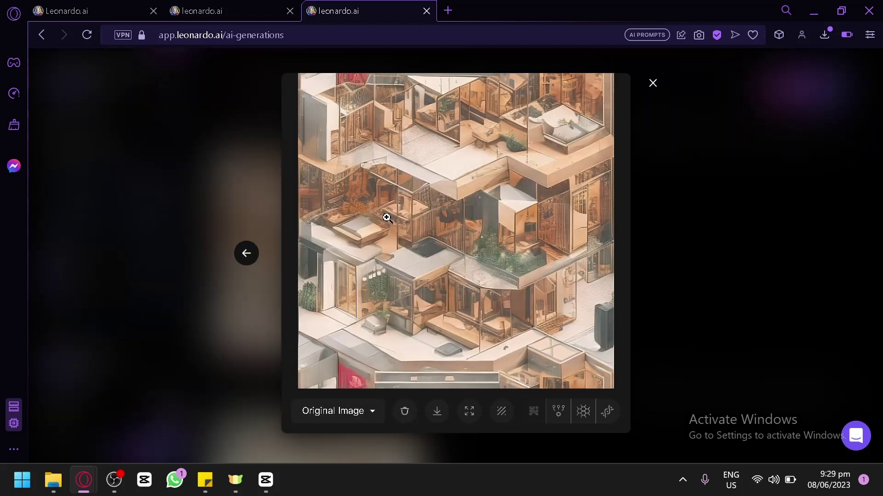
left_click(765, 338)
scroll(501, 156, "up", 4)
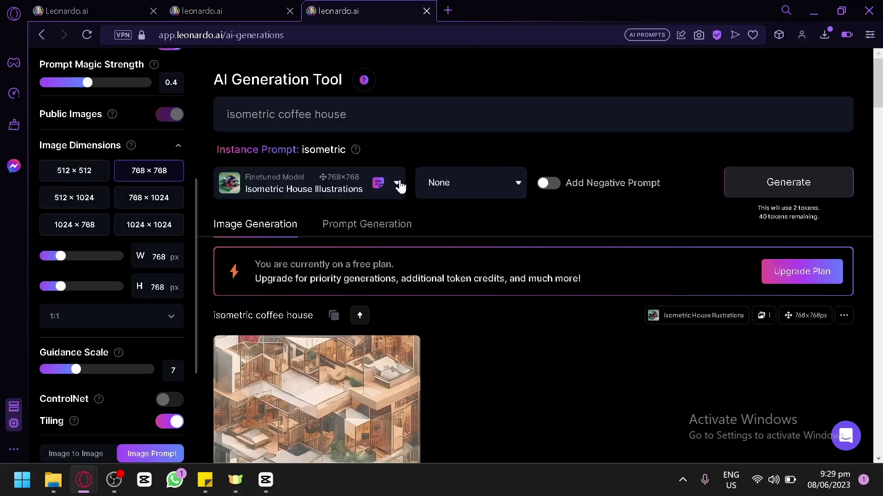
- Copy the tree-of-life emblem logo prompt from the home page's Recent Creations
left_click(224, 8)
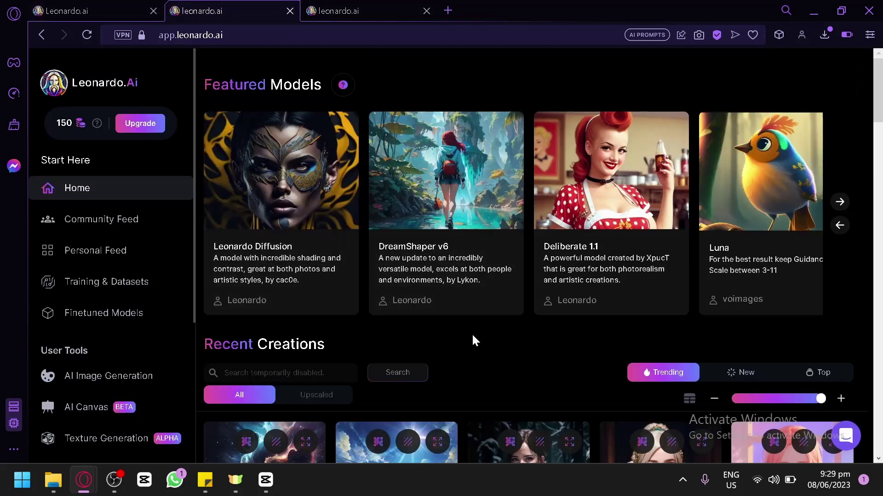
scroll(472, 335, "down", 6)
scroll(350, 167, "down", 4)
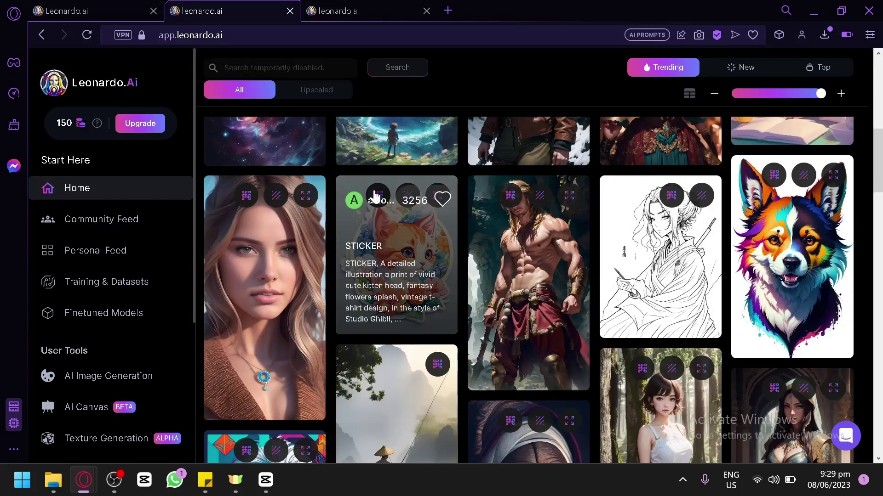
scroll(579, 258, "down", 6)
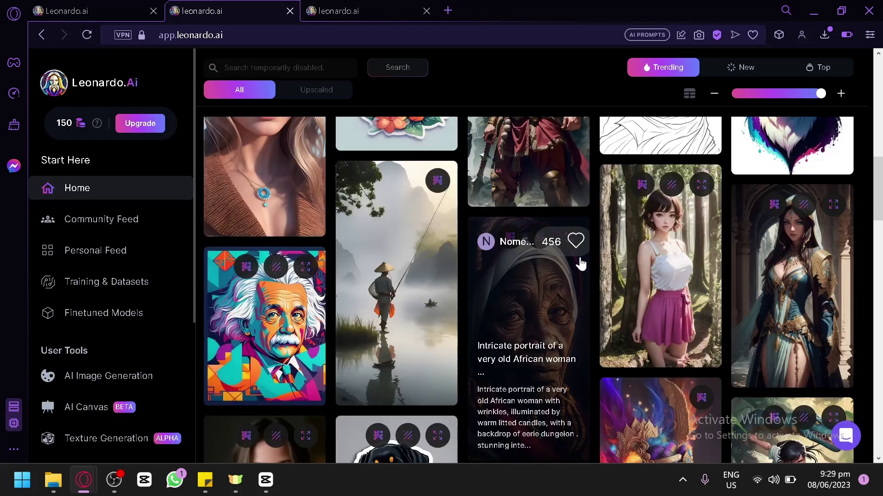
scroll(575, 268, "down", 8)
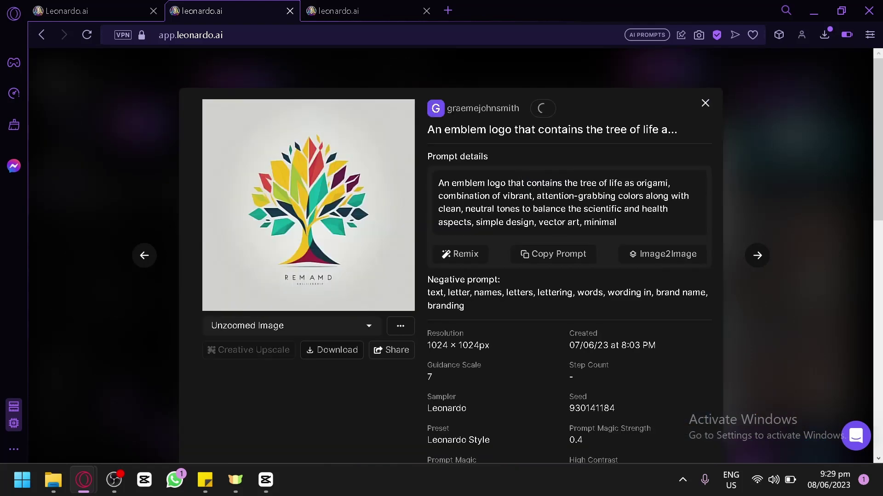
left_click(553, 254)
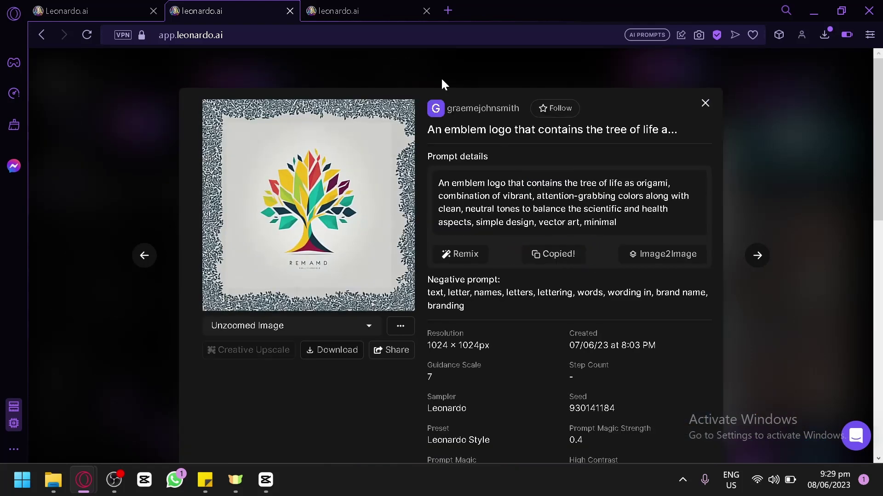
left_click(325, 8)
- Paste the emblem-logo prompt, change 'the tree of life' to 'coffee bean', and generate
key("ctrl+a")
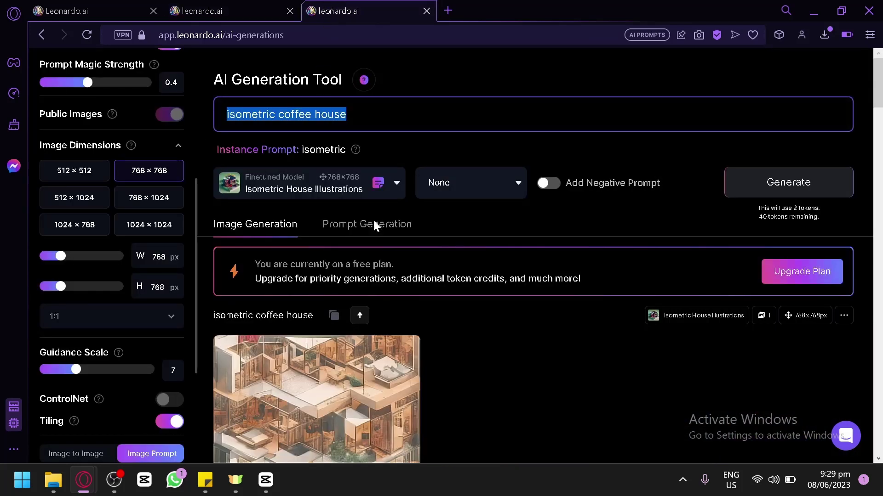
key("ctrl+v")
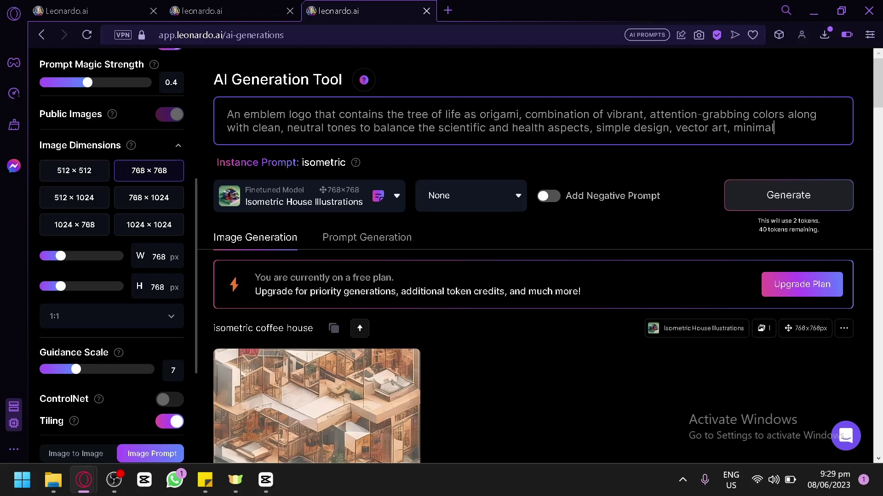
left_click_drag(387, 114, 463, 114)
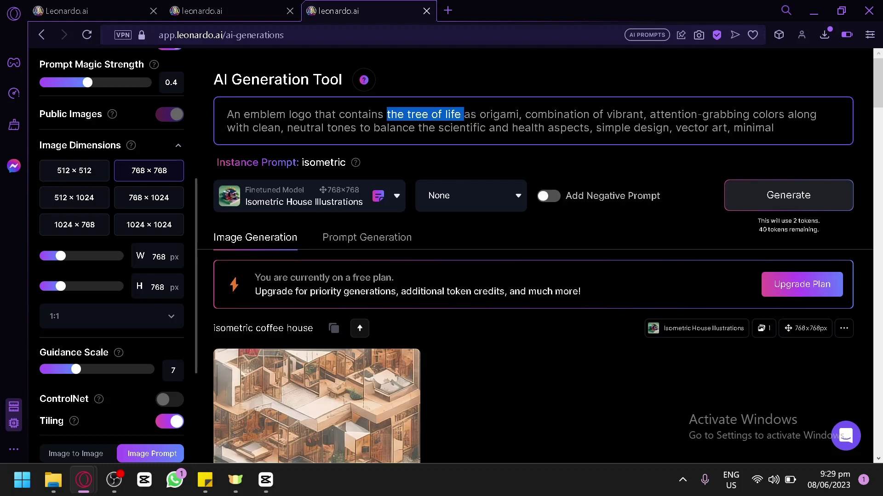
type("coffee")
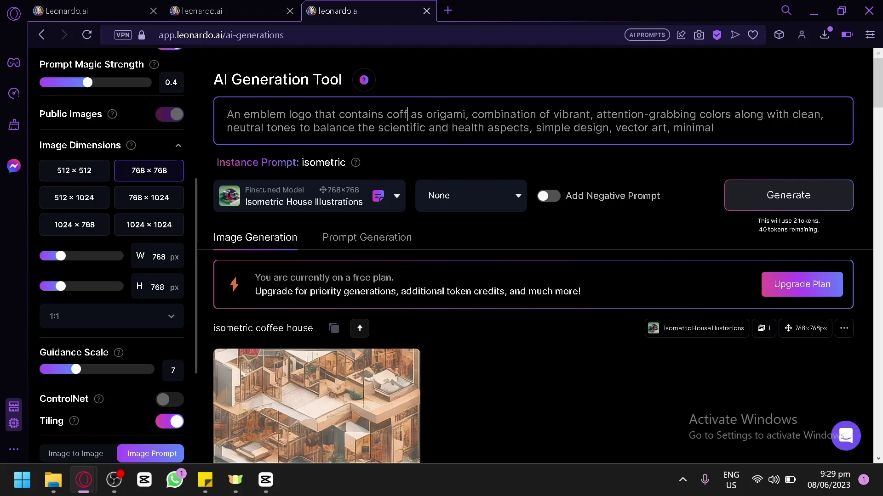
type(" bean")
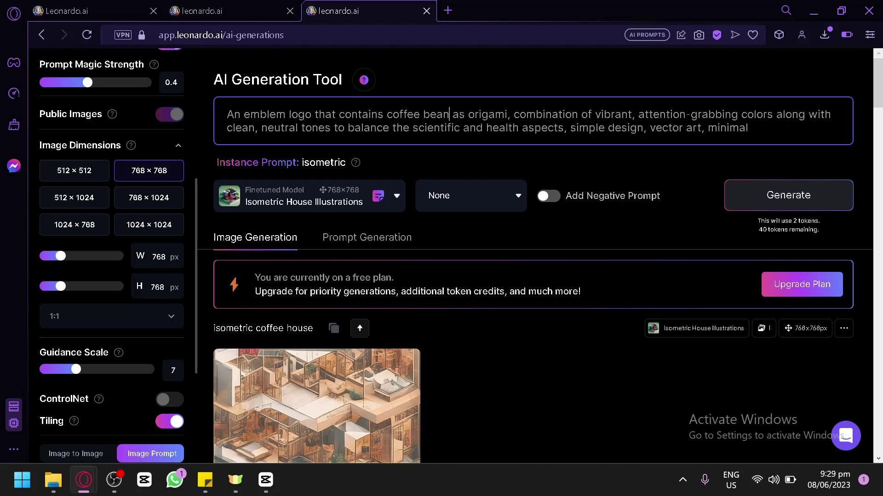
left_click(823, 191)
left_click(259, 8)
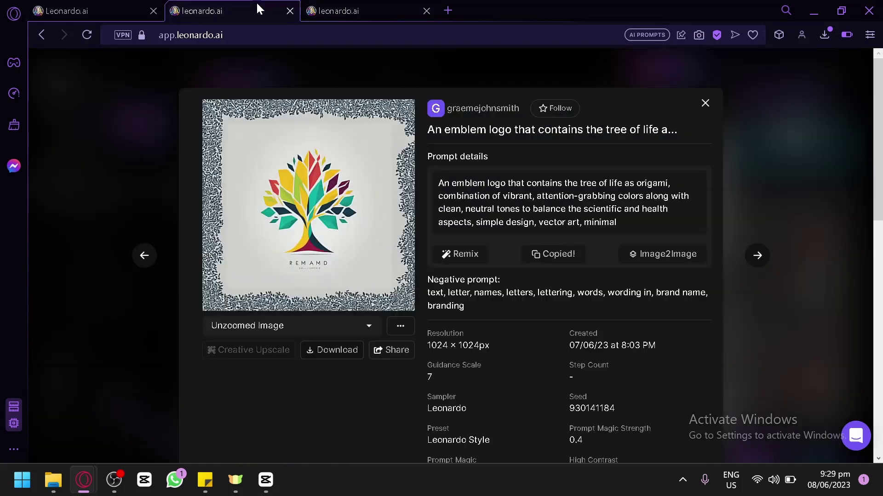
- Close the community image details, scroll through more of the feed, and return to the AI Generations tab
left_click(793, 223)
scroll(521, 209, "down", 10)
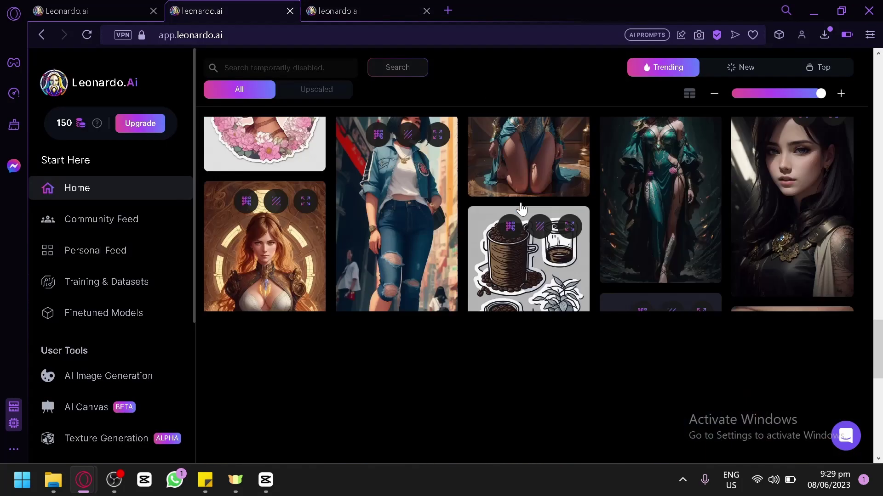
scroll(520, 203, "down", 3)
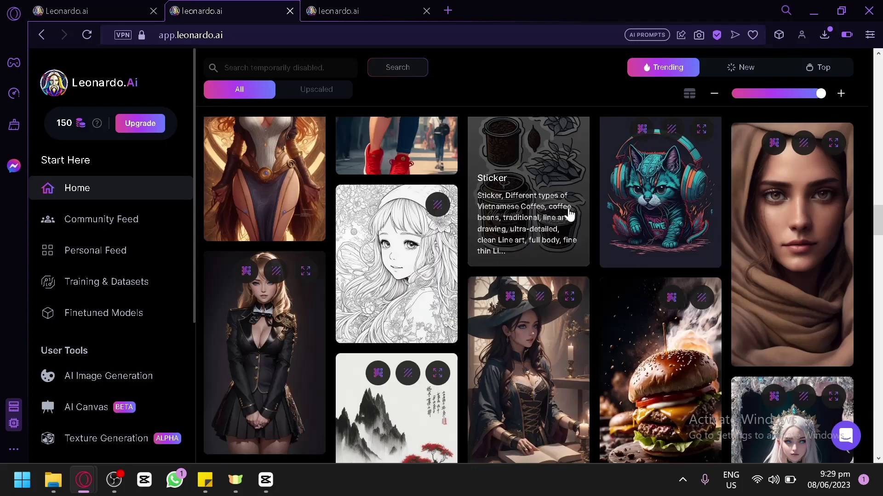
scroll(556, 211, "down", 3)
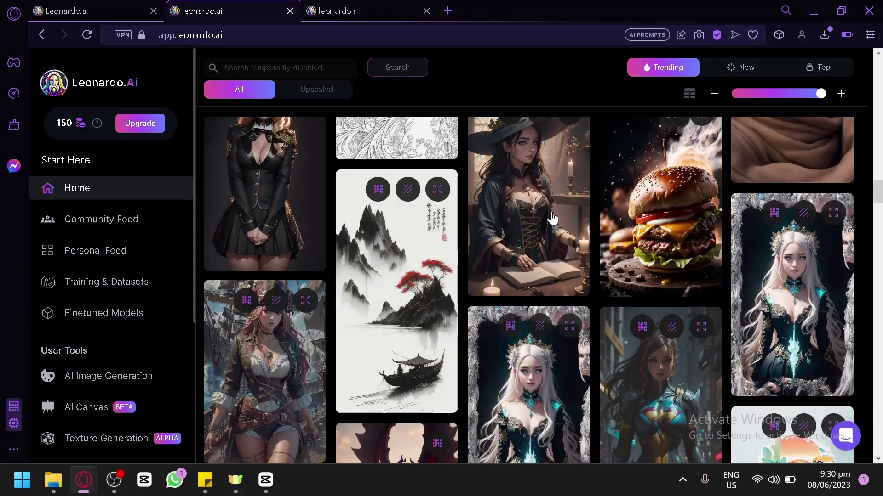
scroll(552, 218, "down", 5)
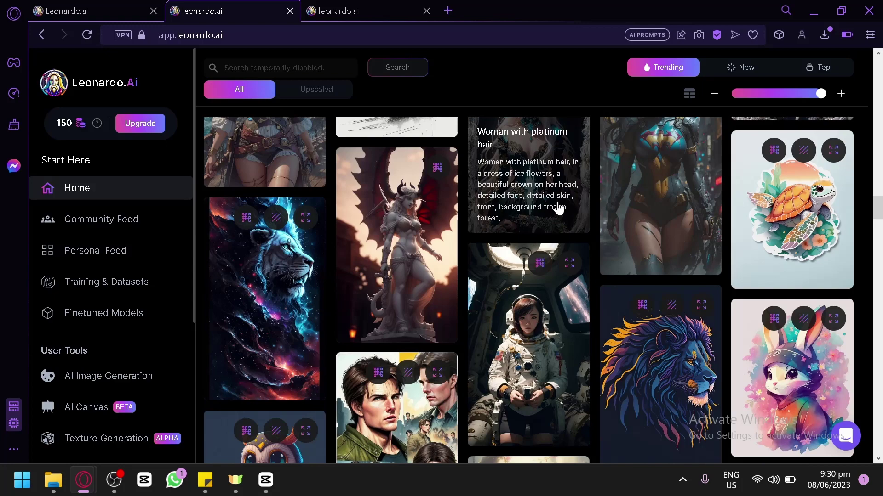
scroll(565, 203, "down", 3)
scroll(573, 198, "down", 3)
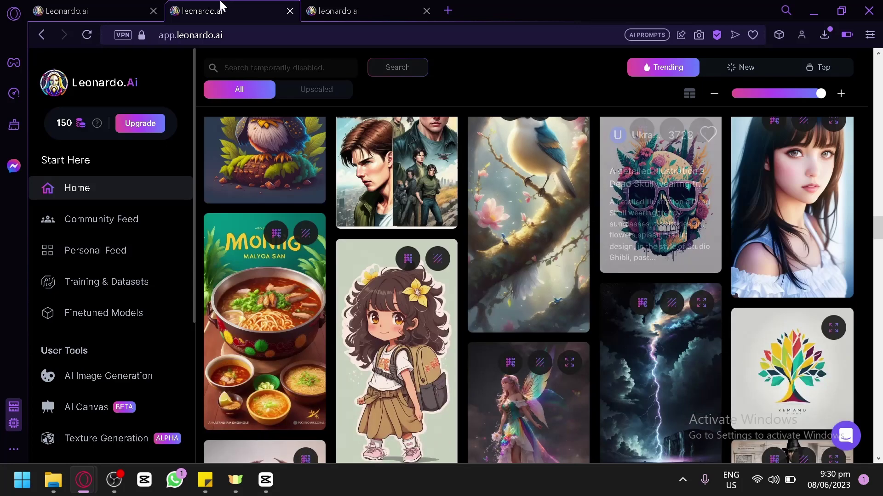
left_click(400, 9)
- View the new coffee-bean origami emblem image full size, then close it
scroll(404, 277, "down", 3)
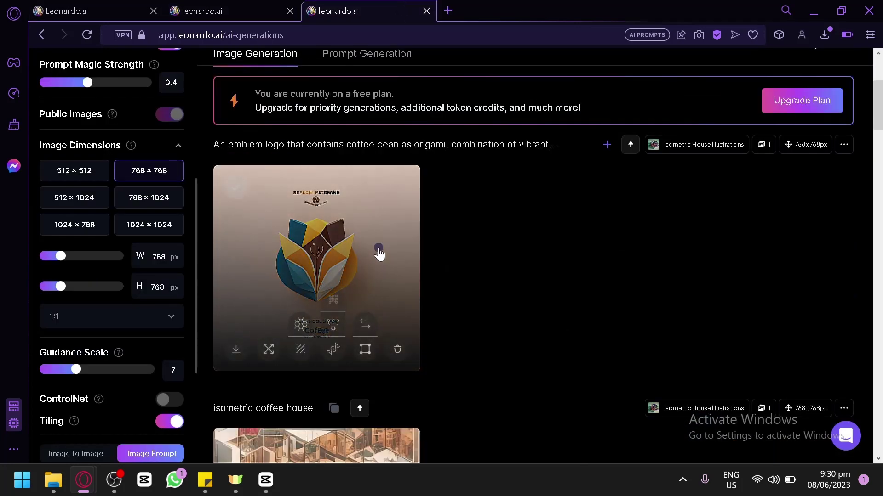
left_click(379, 250)
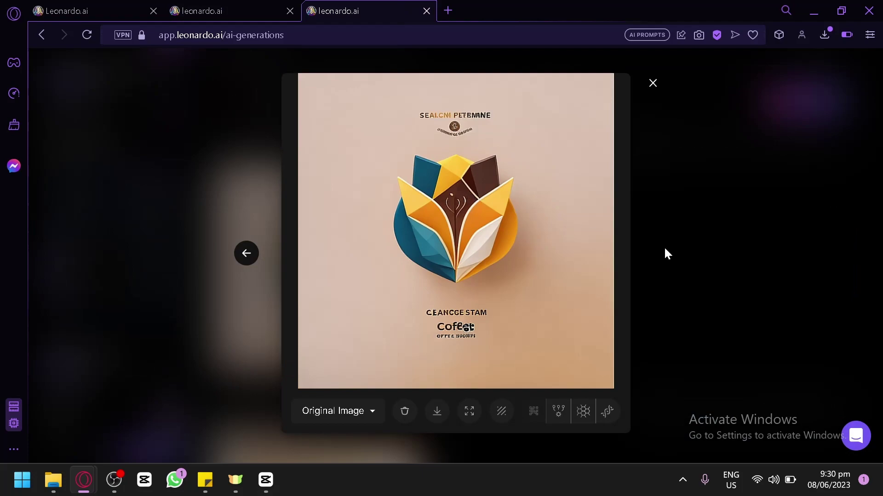
left_click(665, 249)
- Browse the community feed, then check the generation page again
scroll(574, 156, "down", 2)
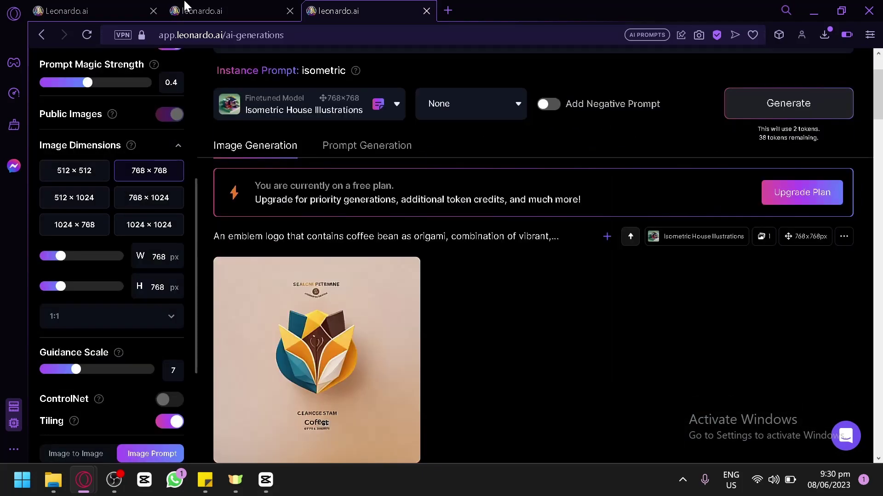
left_click(257, 11)
scroll(385, 319, "down", 4)
scroll(385, 319, "down", 10)
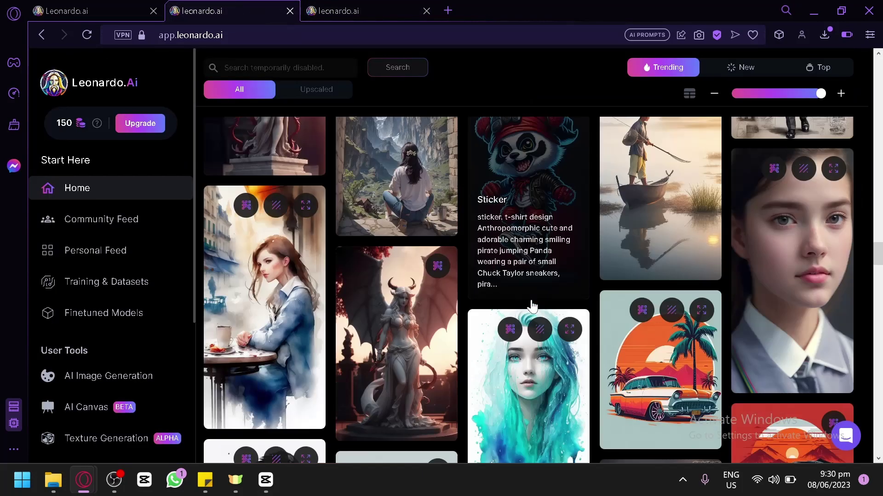
scroll(443, 209, "down", 5)
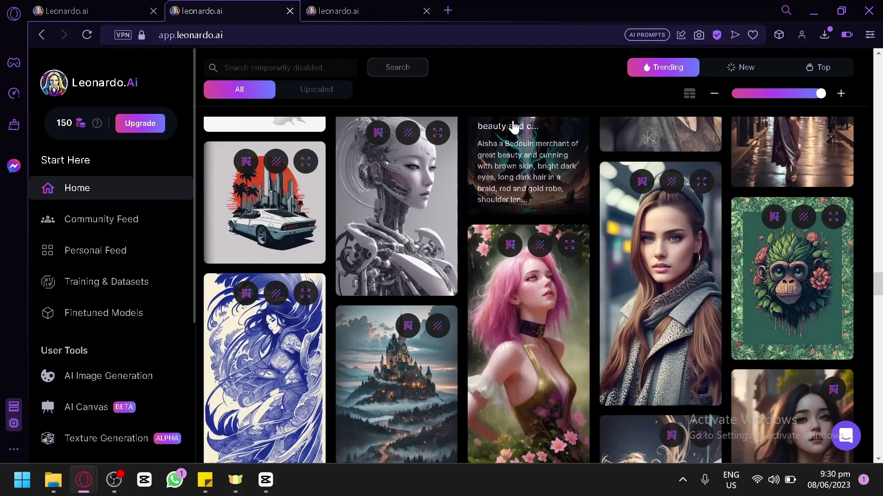
left_click(410, 10)
scroll(548, 282, "down", 5)
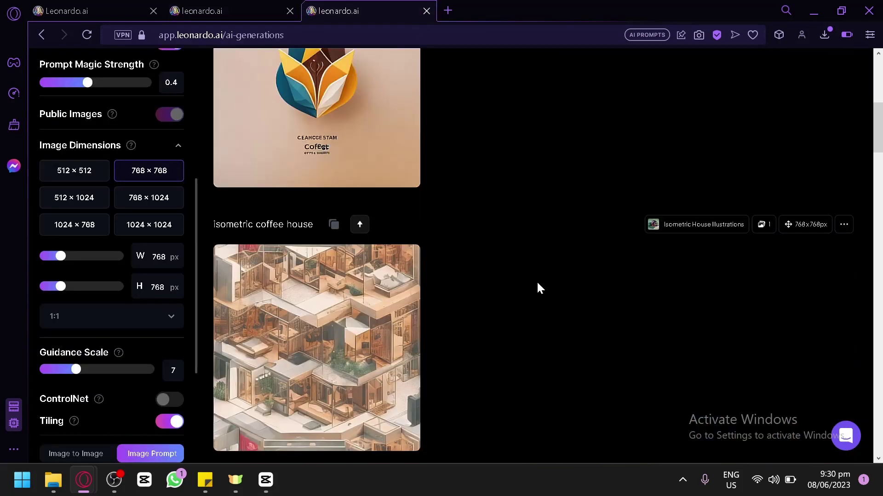
scroll(536, 280, "up", 8)
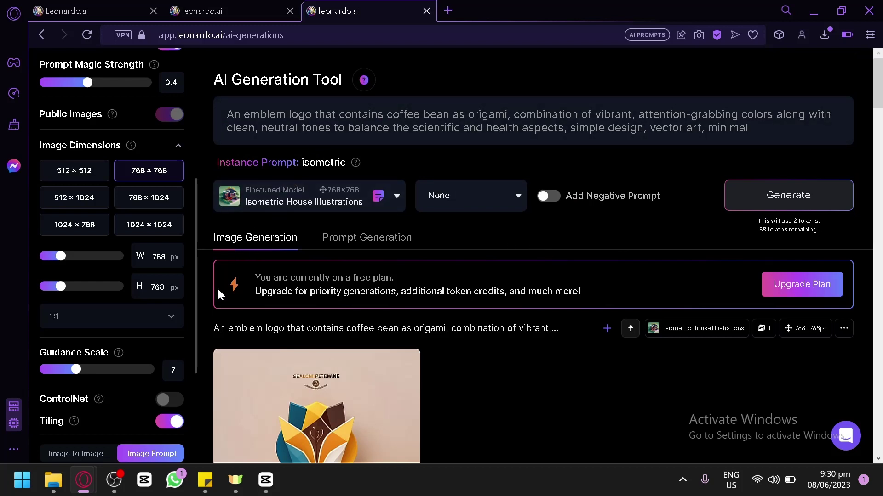
- Copy the retro Ferrari t-shirt artwork's prompt from the community feed, then return to the AI Generation Tool
left_click(203, 10)
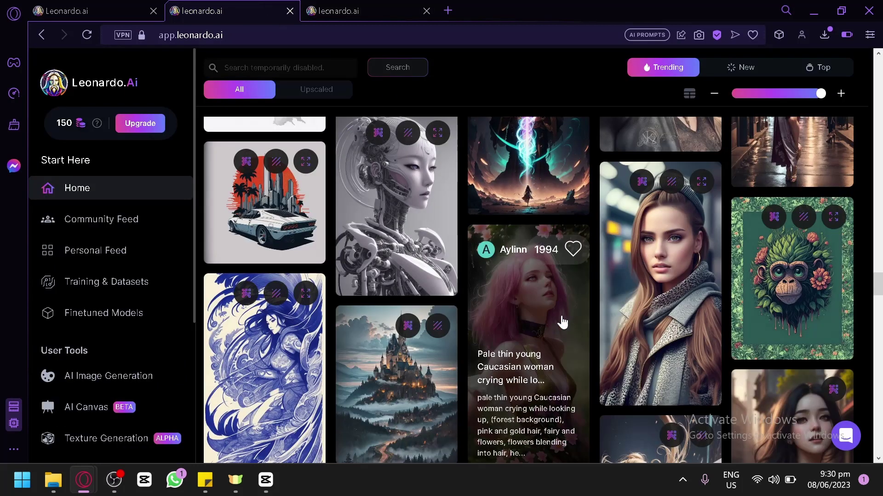
left_click(253, 191)
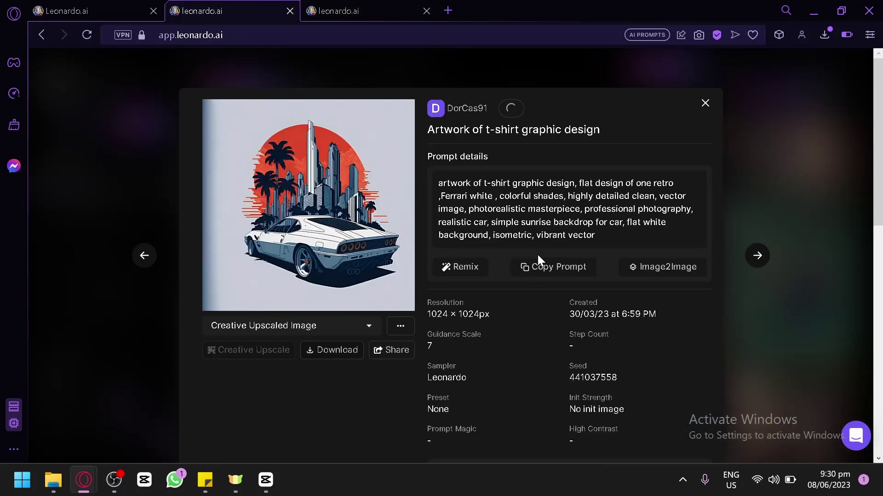
left_click(551, 271)
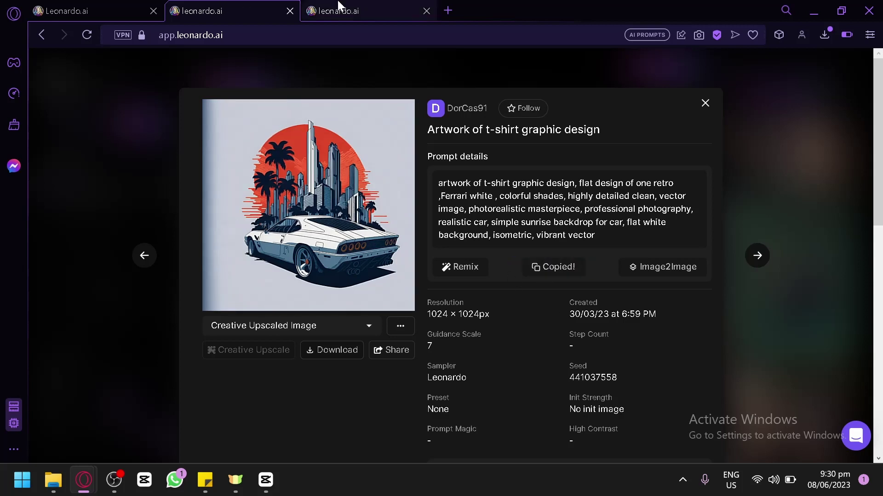
left_click(376, 6)
- Replace the coffee-bean emblem prompt with the copied retro Ferrari t-shirt prompt
left_click(389, 128)
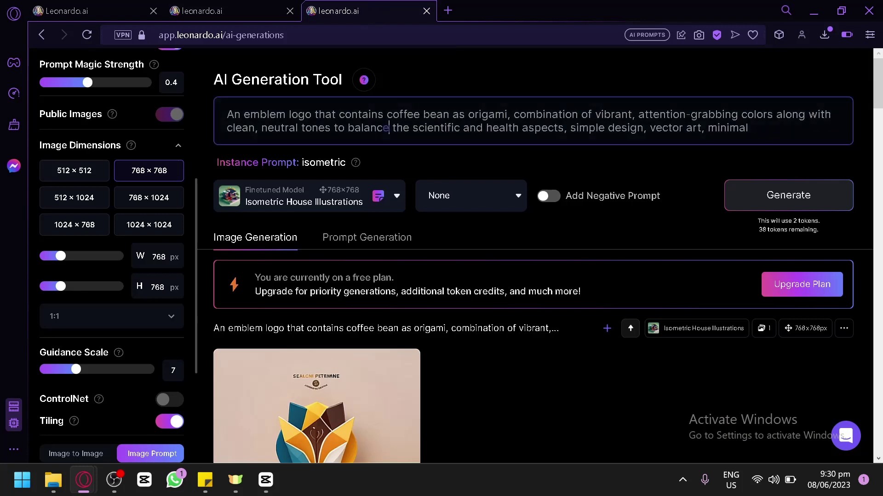
key("ctrl+a")
key("ctrl+v")
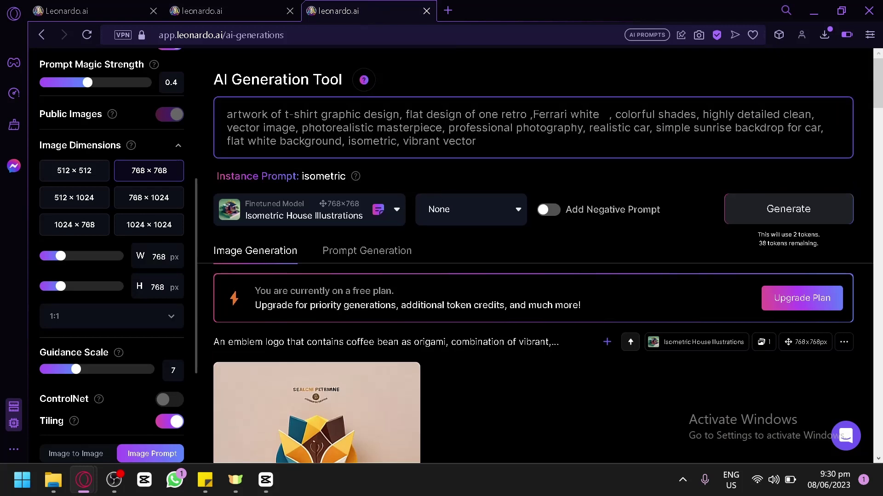
left_click(236, 6)
left_click(387, 6)
- Check the original artwork's model and switch the finetuned model to Leonardo Diffusion
left_click(321, 214)
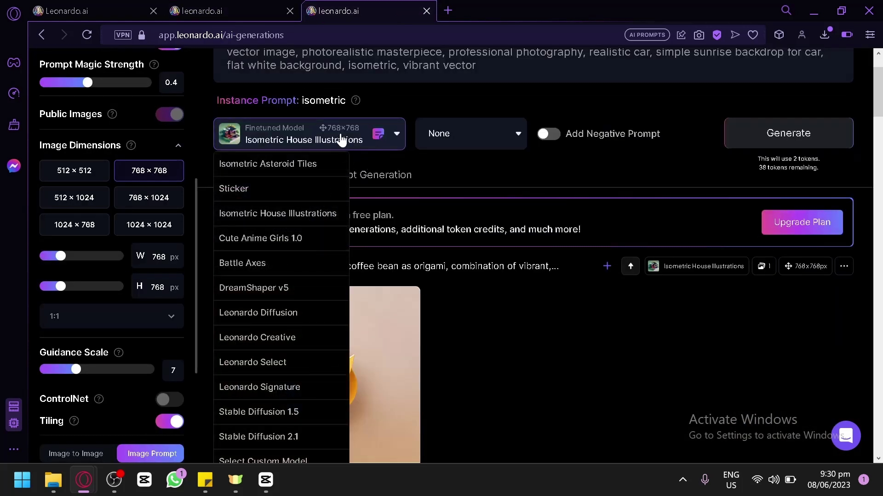
left_click(222, 7)
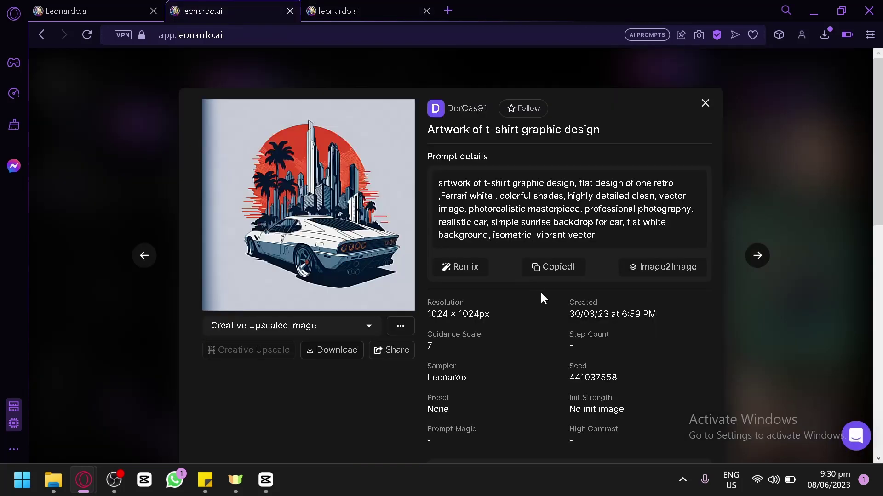
scroll(540, 291, "down", 3)
scroll(552, 313, "down", 2)
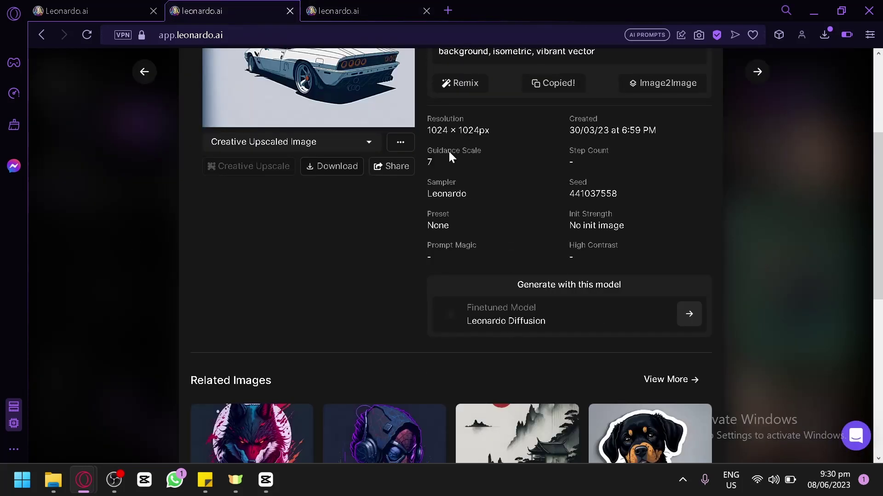
left_click(416, 8)
left_click(237, 311)
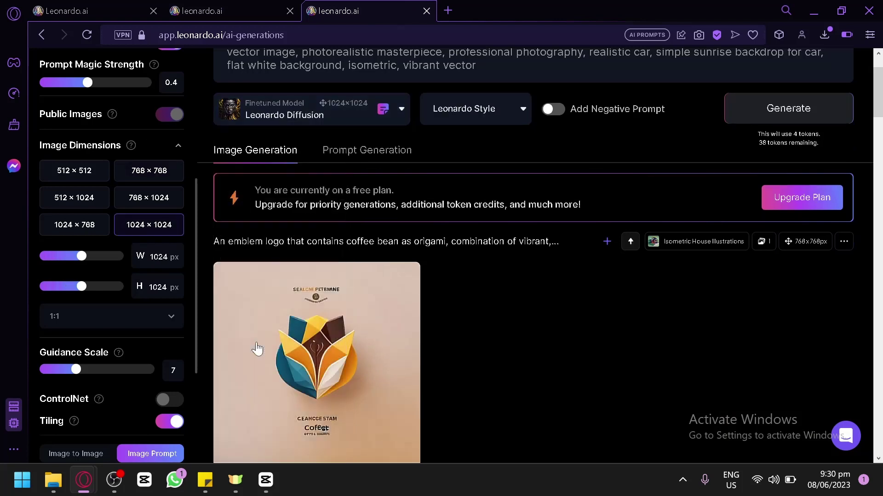
scroll(623, 269, "up", 2)
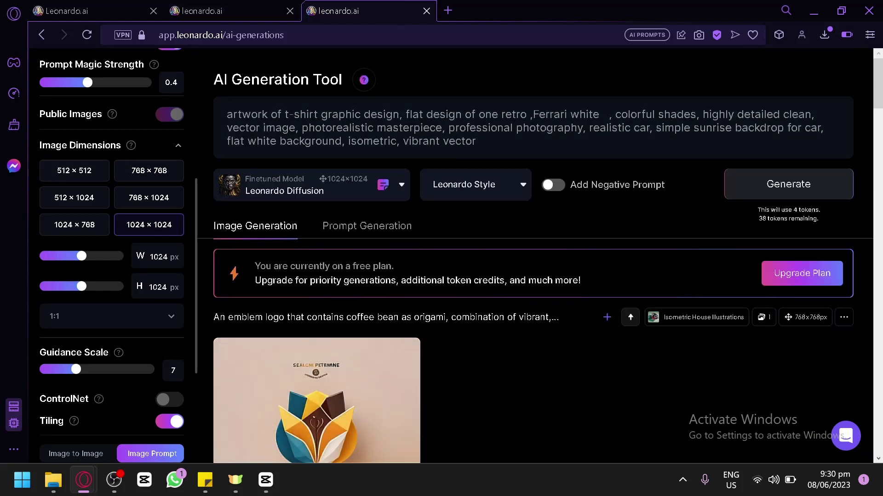
- Change 'one retro ,Ferrari white' to 'coffee mug' and delete the realistic car and sunrise backdrop phrases
left_click_drag(478, 115, 600, 114)
type("cof")
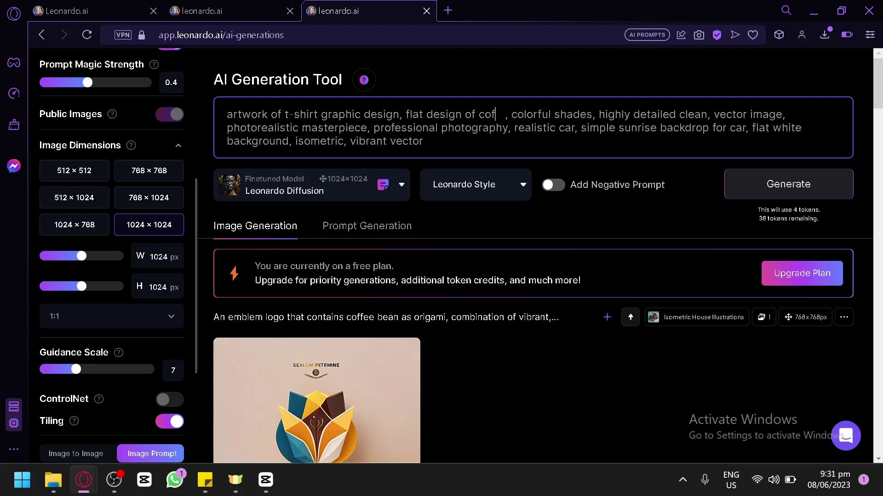
type("fee mug")
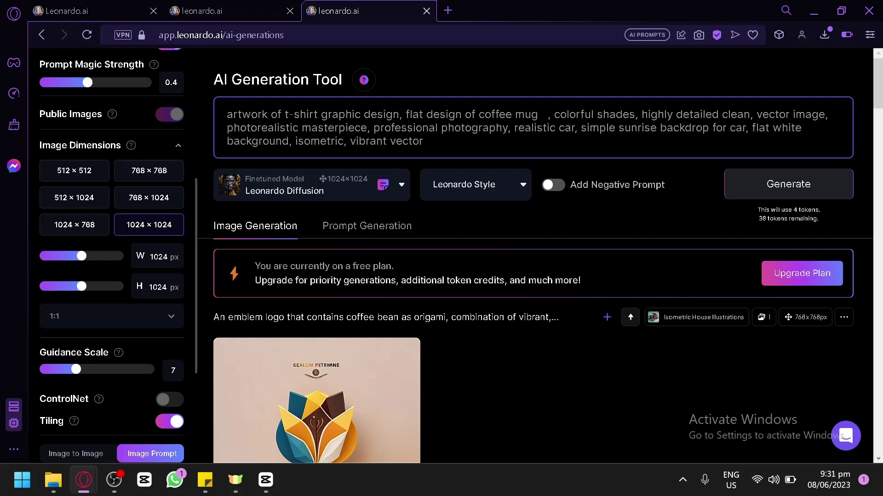
left_click_drag(514, 128, 692, 128)
key("BackSpace")
key("BackSpace")
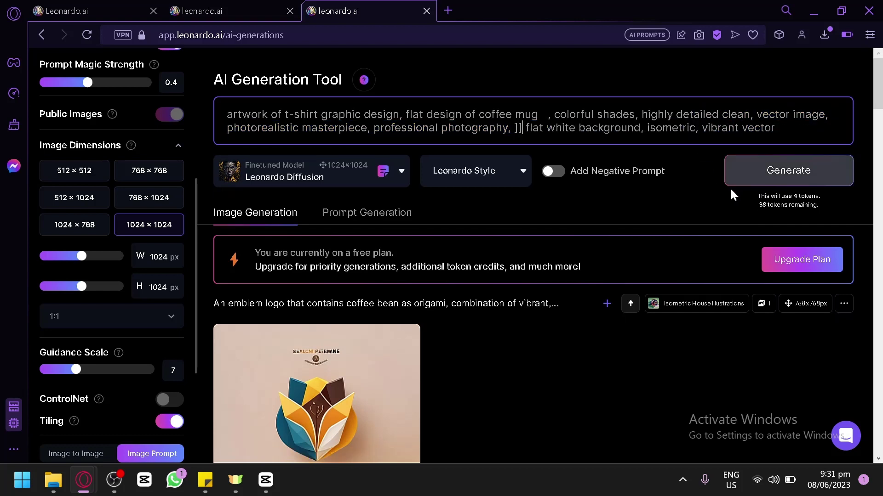
type("]]")
key("BackSpace")
key("BackSpace")
key("BackSpace")
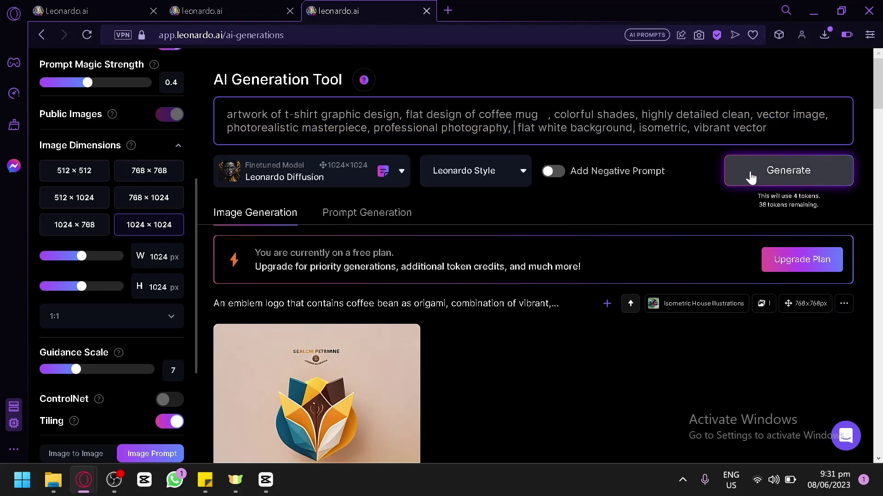
- Generate the flat coffee-mug t-shirt design with Leonardo Diffusion
left_click(751, 177)
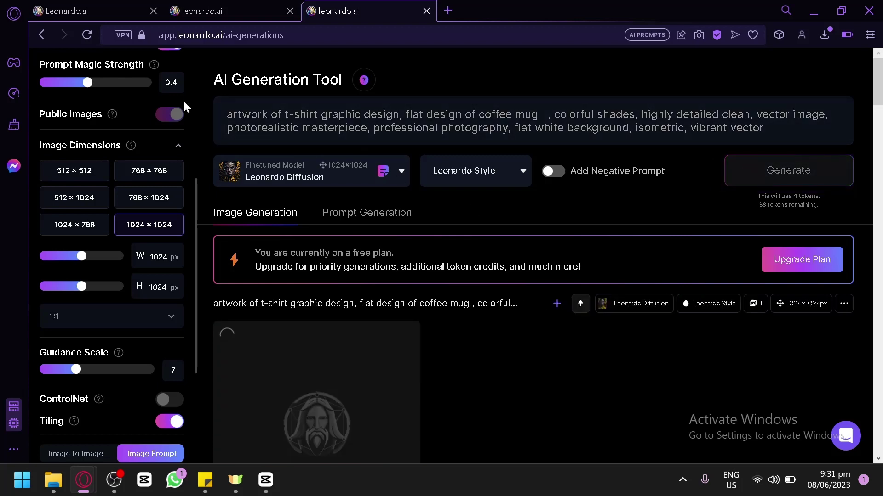
scroll(166, 140, "up", 5)
scroll(507, 308, "down", 4)
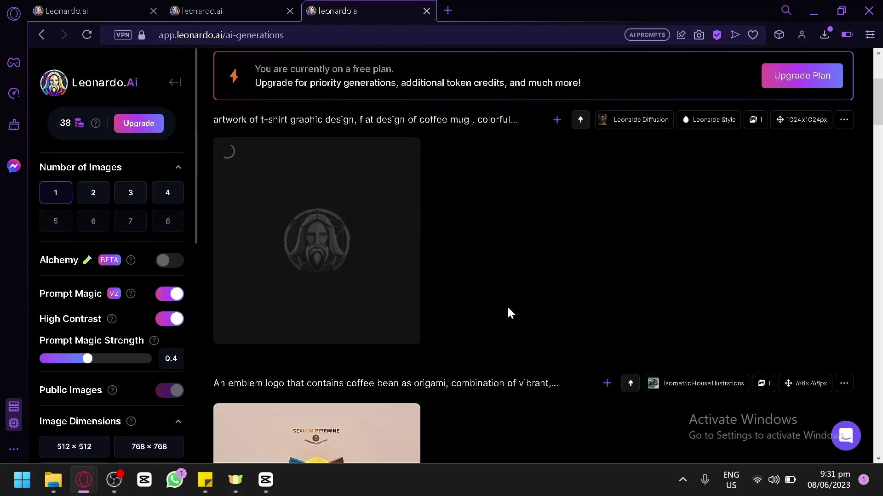
- Browse the community related images and inspect the white car artwork's details
left_click(223, 7)
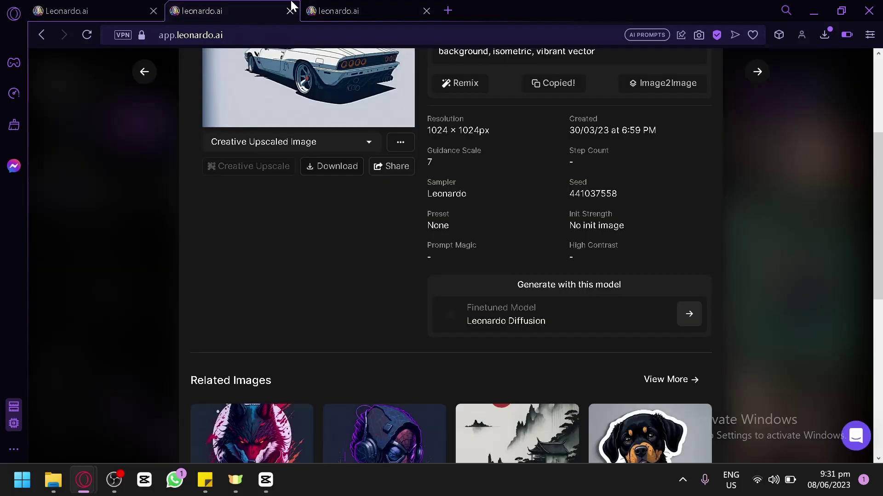
scroll(282, 279, "down", 5)
scroll(332, 242, "down", 2)
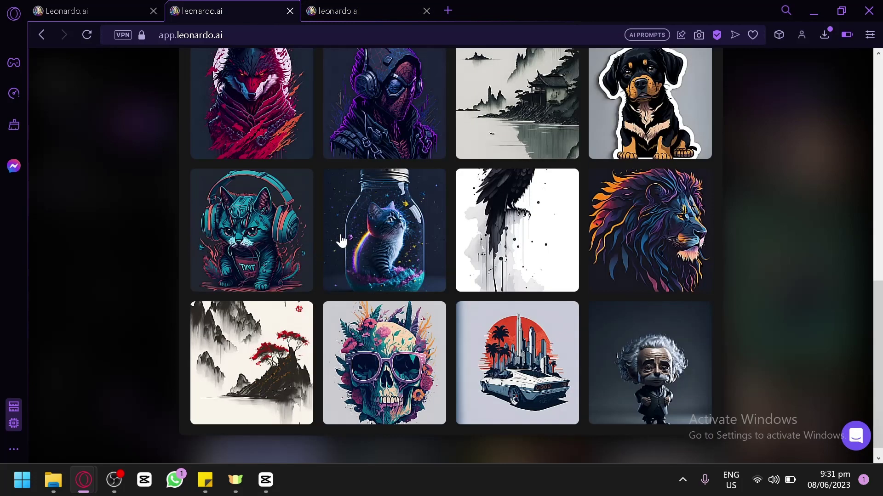
left_click(532, 330)
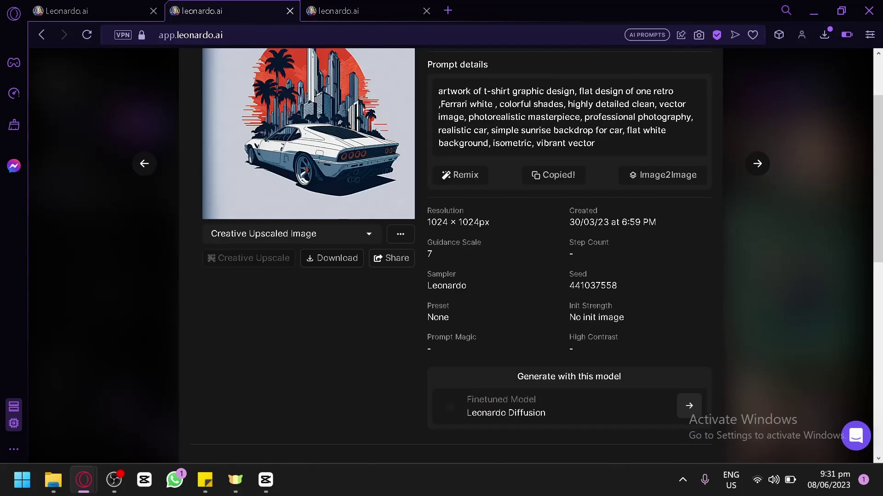
scroll(403, 245, "down", 6)
scroll(401, 245, "down", 4)
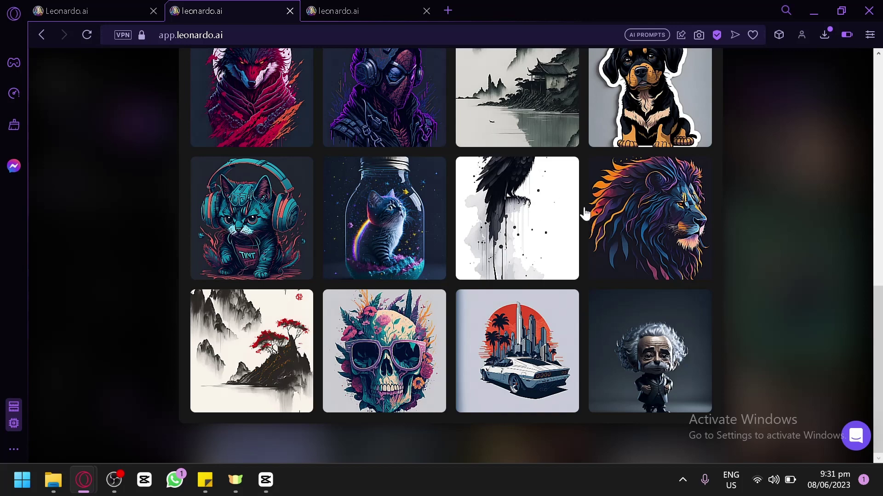
left_click(136, 173)
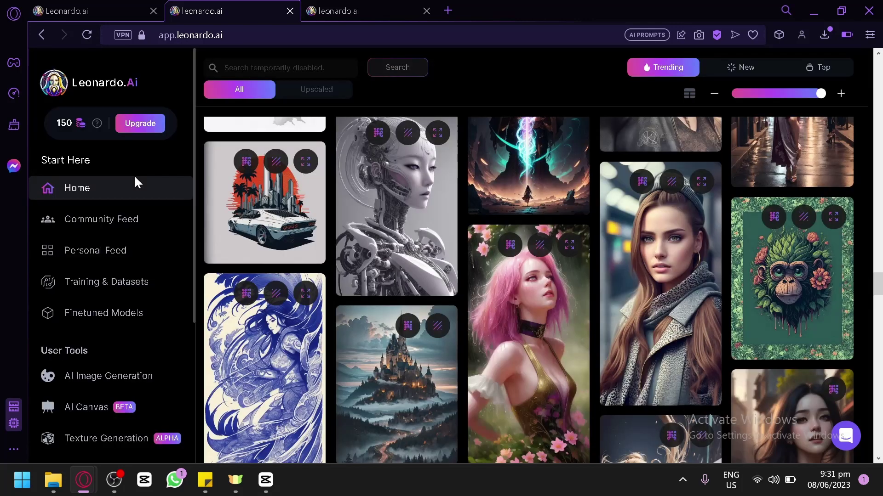
- Open the Hokusai-style wave sticker's details and look through them
scroll(265, 276, "down", 5)
scroll(400, 213, "up", 2)
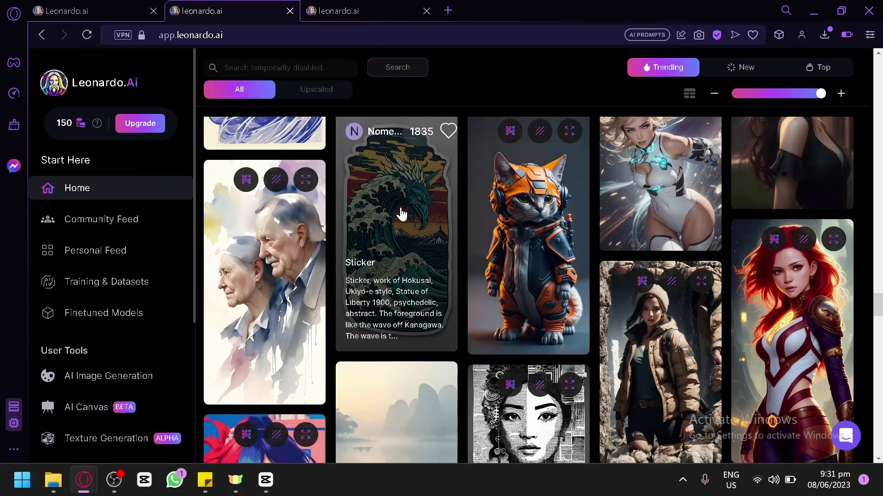
left_click(422, 202)
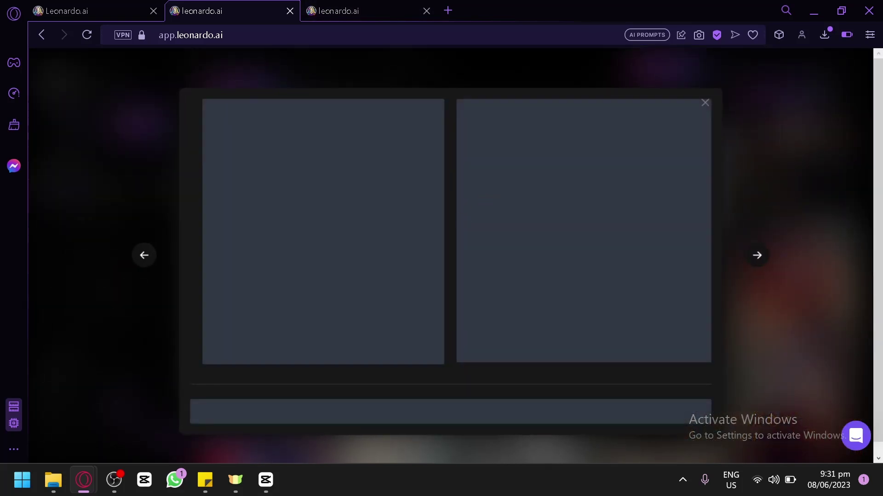
scroll(372, 223, "down", 4)
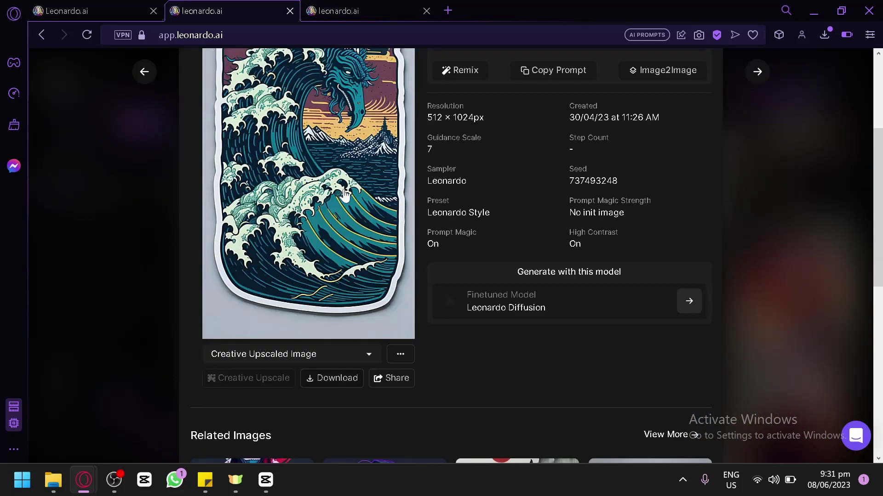
scroll(354, 197, "up", 4)
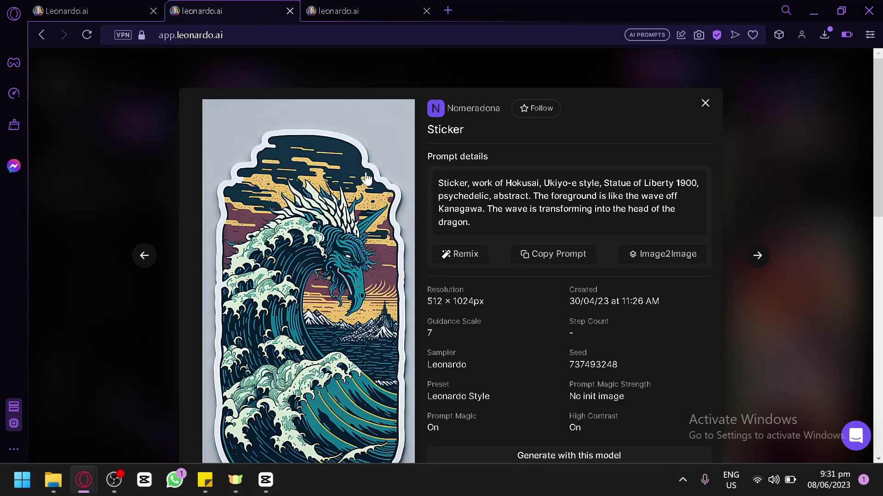
left_click(351, 9)
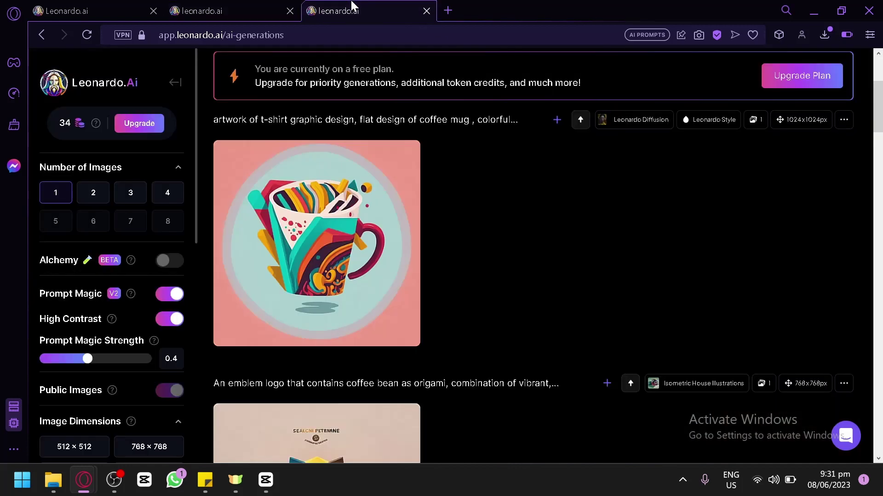
left_click(306, 259)
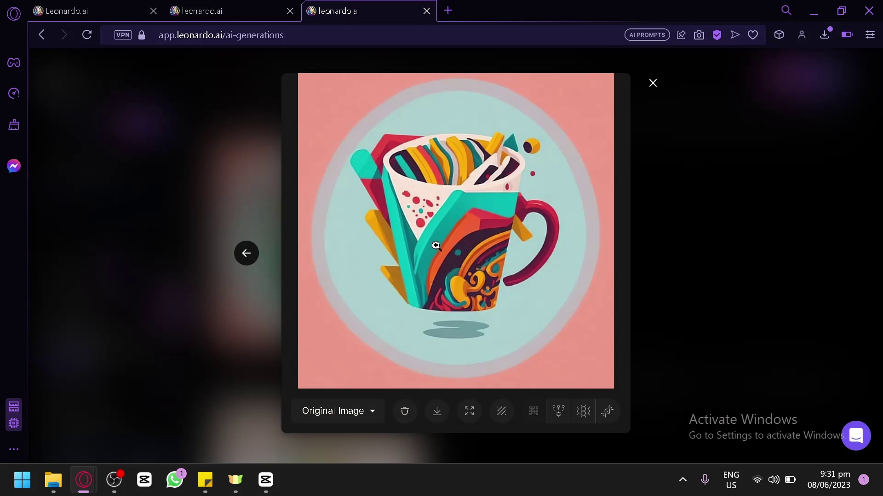
left_click(741, 268)
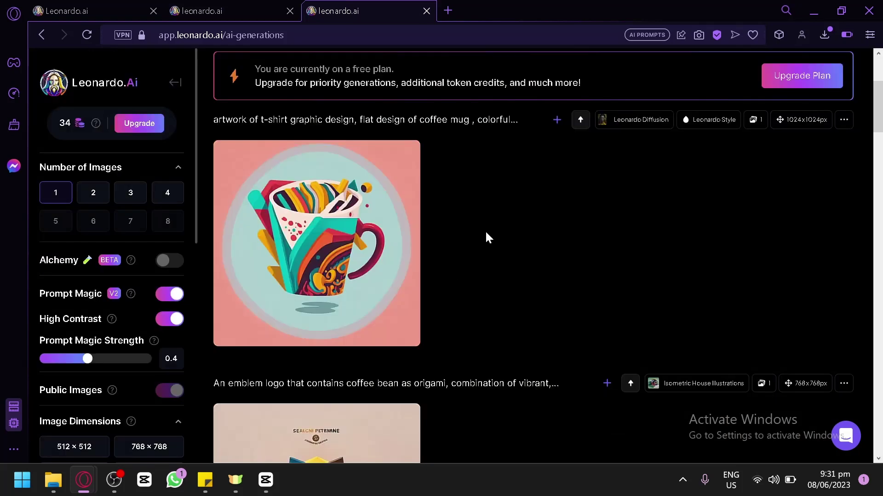